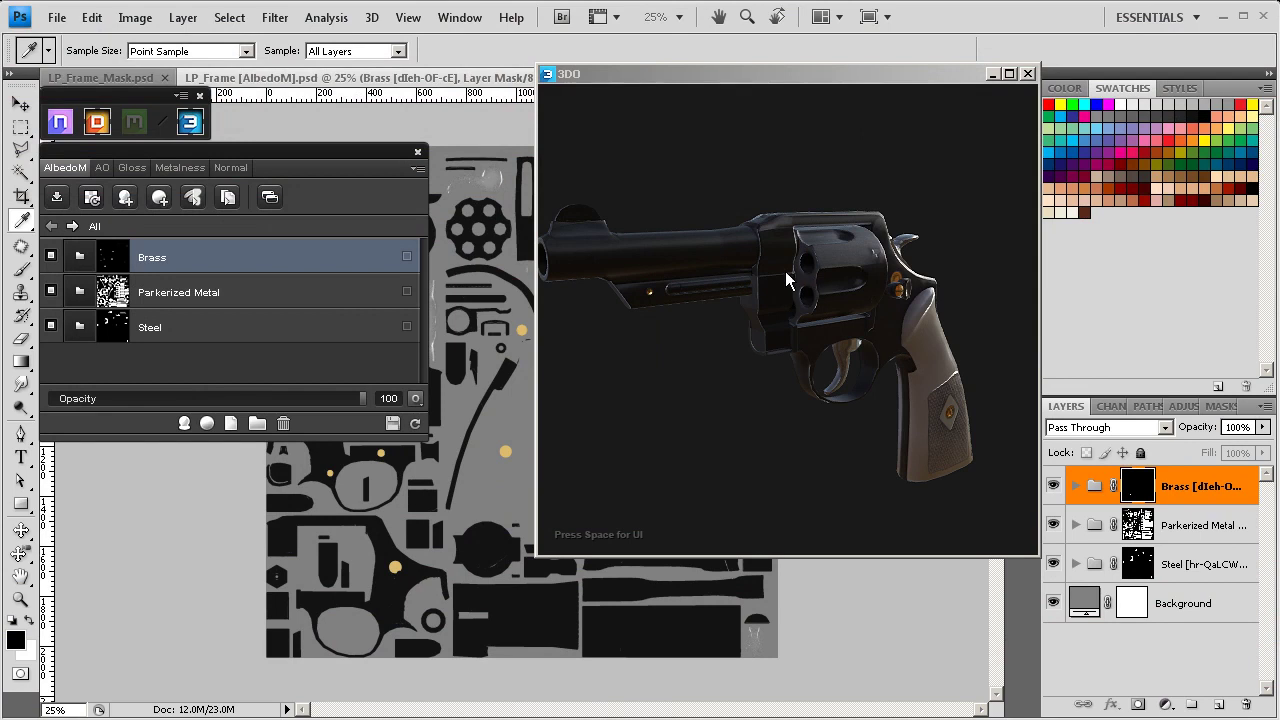
- Examine the Parkerized Metal group's sublayers and its finish around the revolver's cylinder in the 3D preview
{"action": "left_click", "coordinate": [195, 290]}
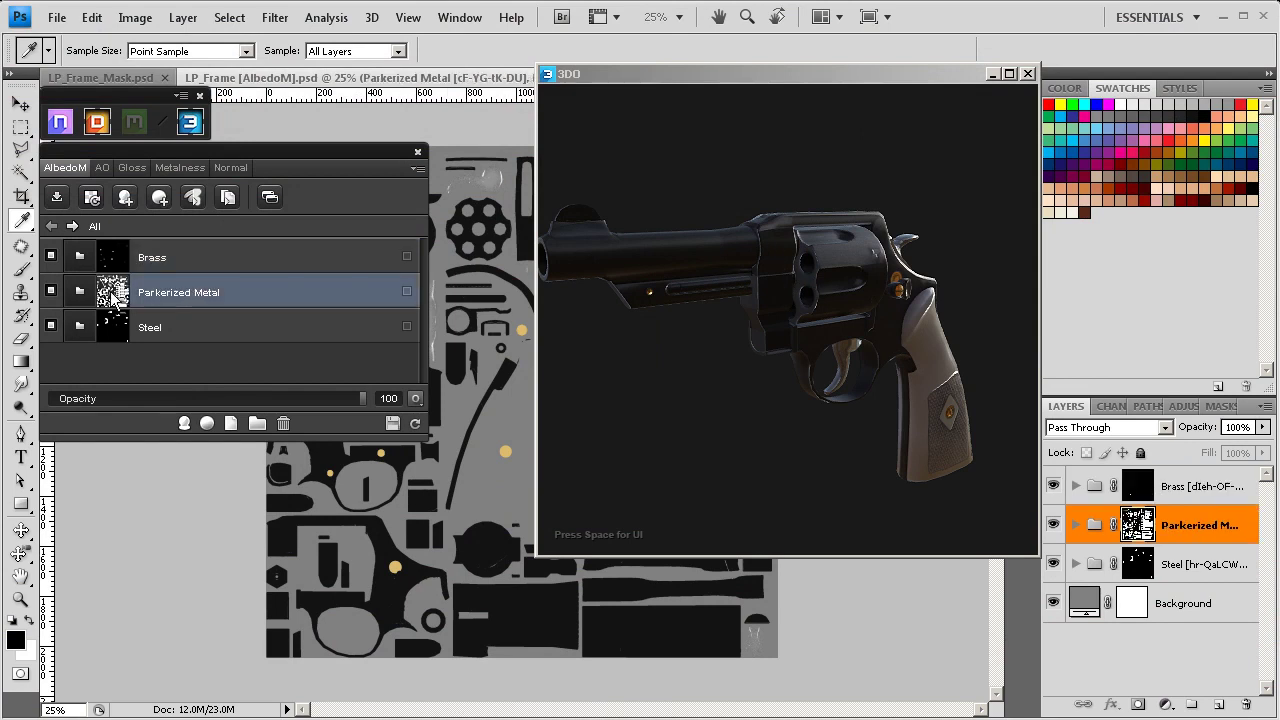
{"action": "left_click", "coordinate": [80, 292]}
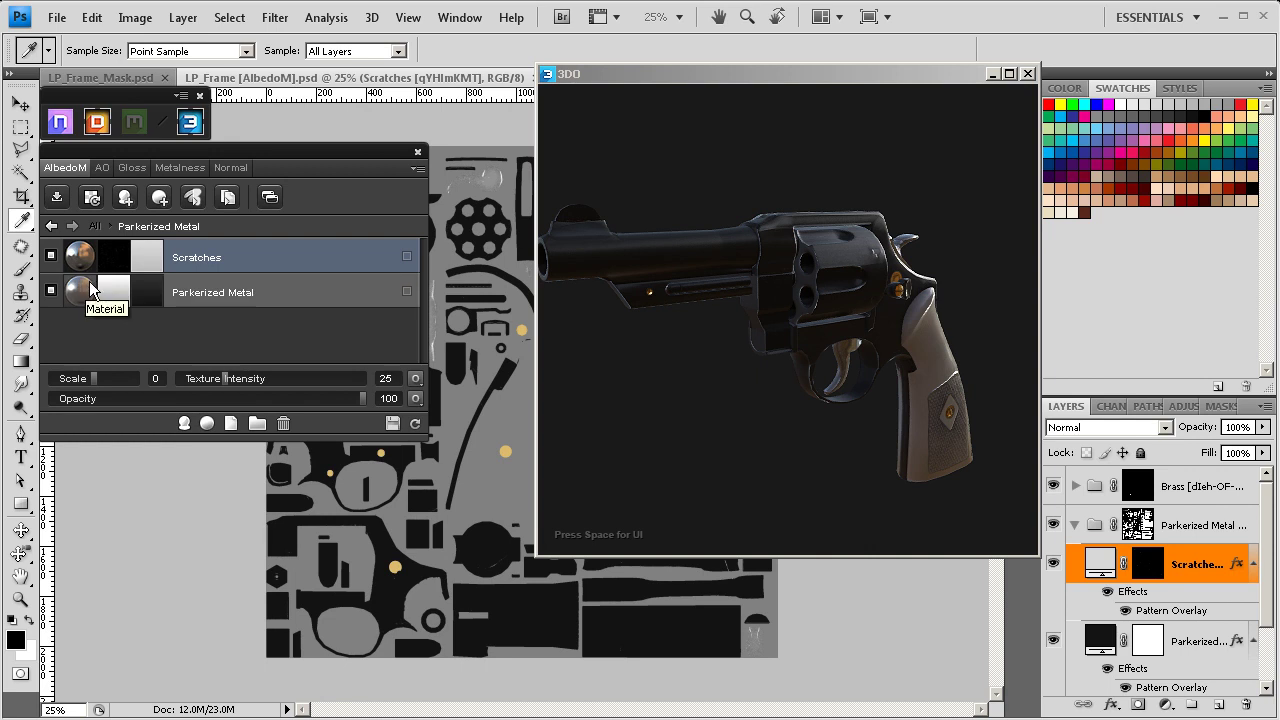
{"action": "left_click", "coordinate": [90, 290]}
{"action": "left_click_drag", "start_coordinate": [812, 263], "coordinate": [837, 191]}
{"action": "scroll", "coordinate": [816, 304], "scroll_direction": "up", "scroll_amount": 4}
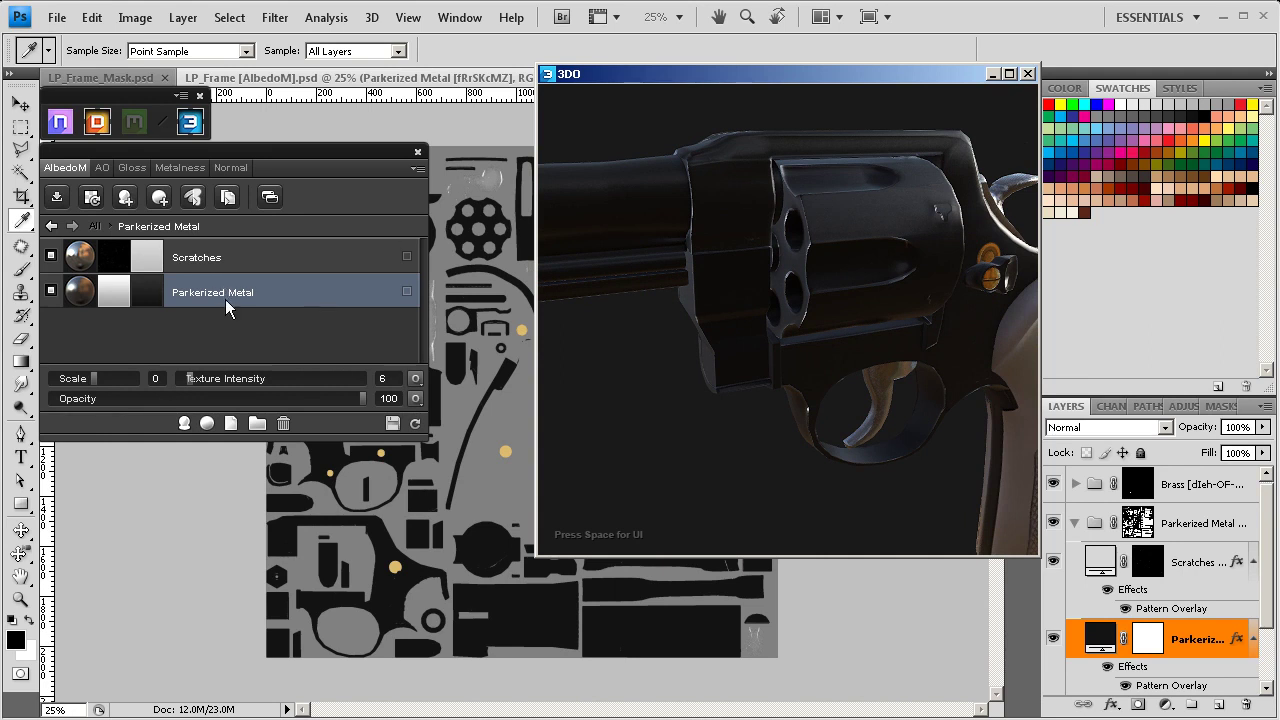
{"action": "left_click", "coordinate": [51, 226]}
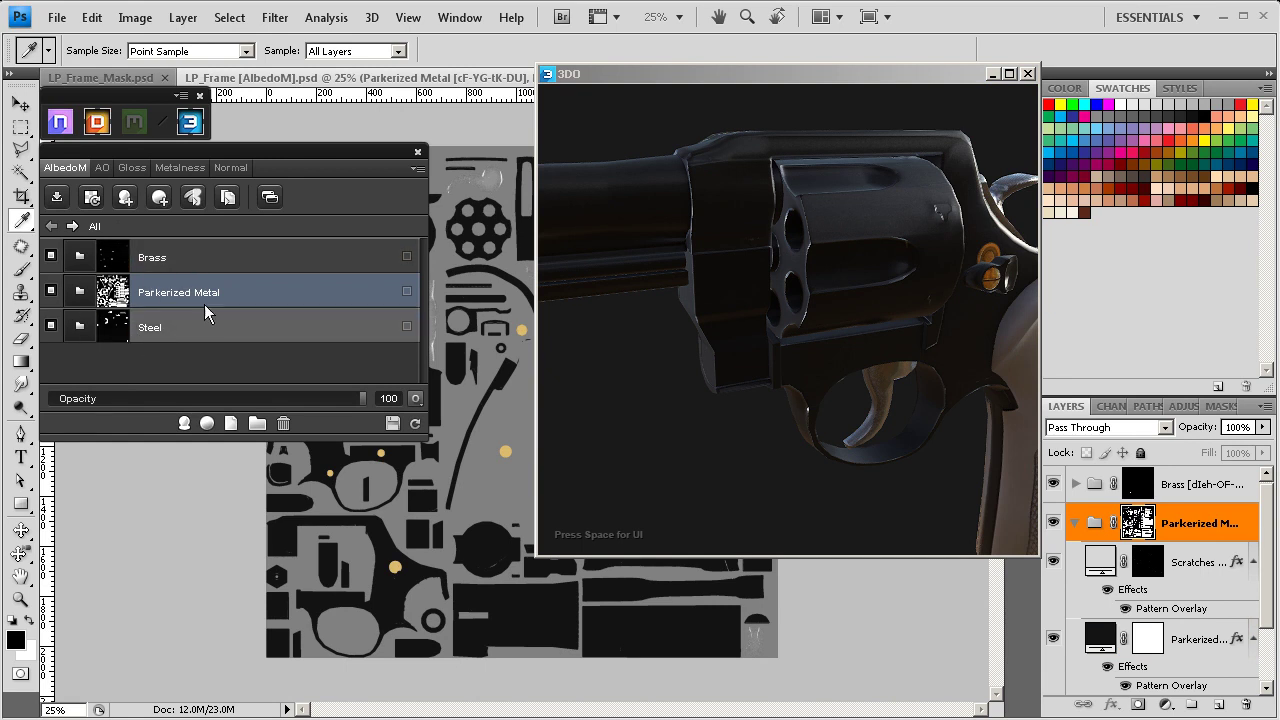
- Open the Material Browser for a new material, enlarge it, and browse the composite metals to the gun metal finishes
{"action": "left_click", "coordinate": [184, 424]}
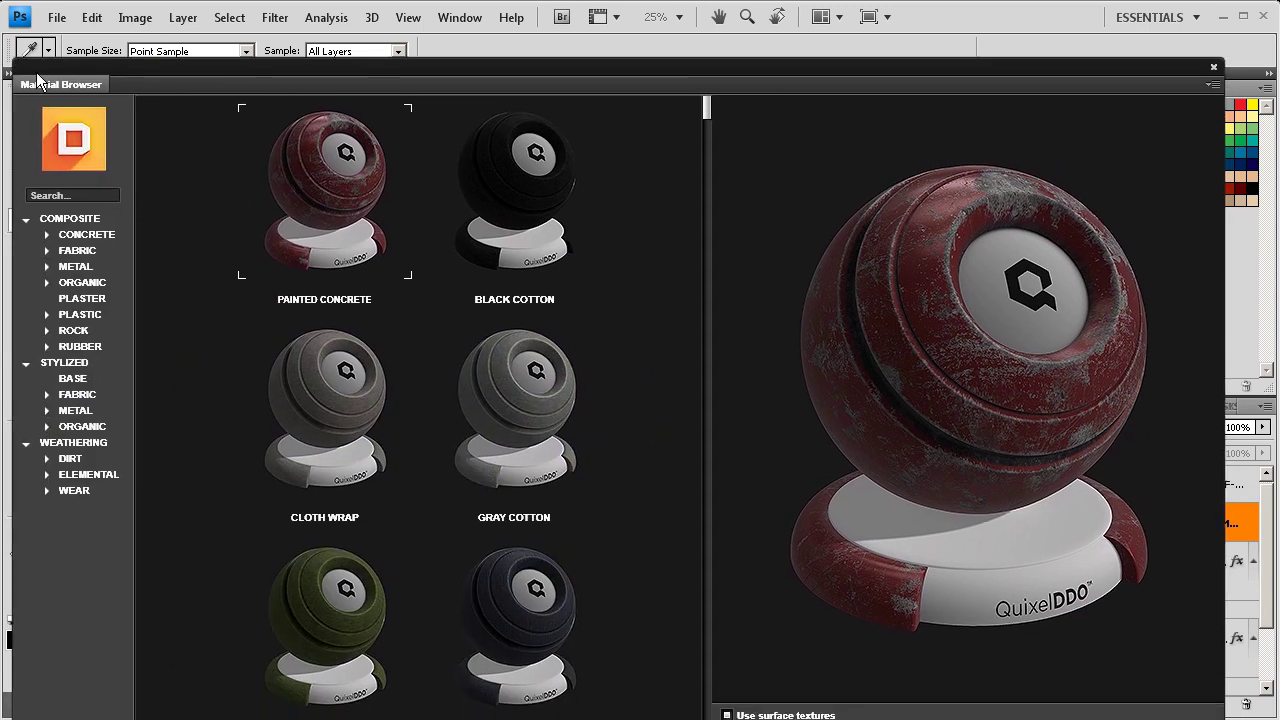
{"action": "left_click_drag", "start_coordinate": [38, 80], "coordinate": [28, 33]}
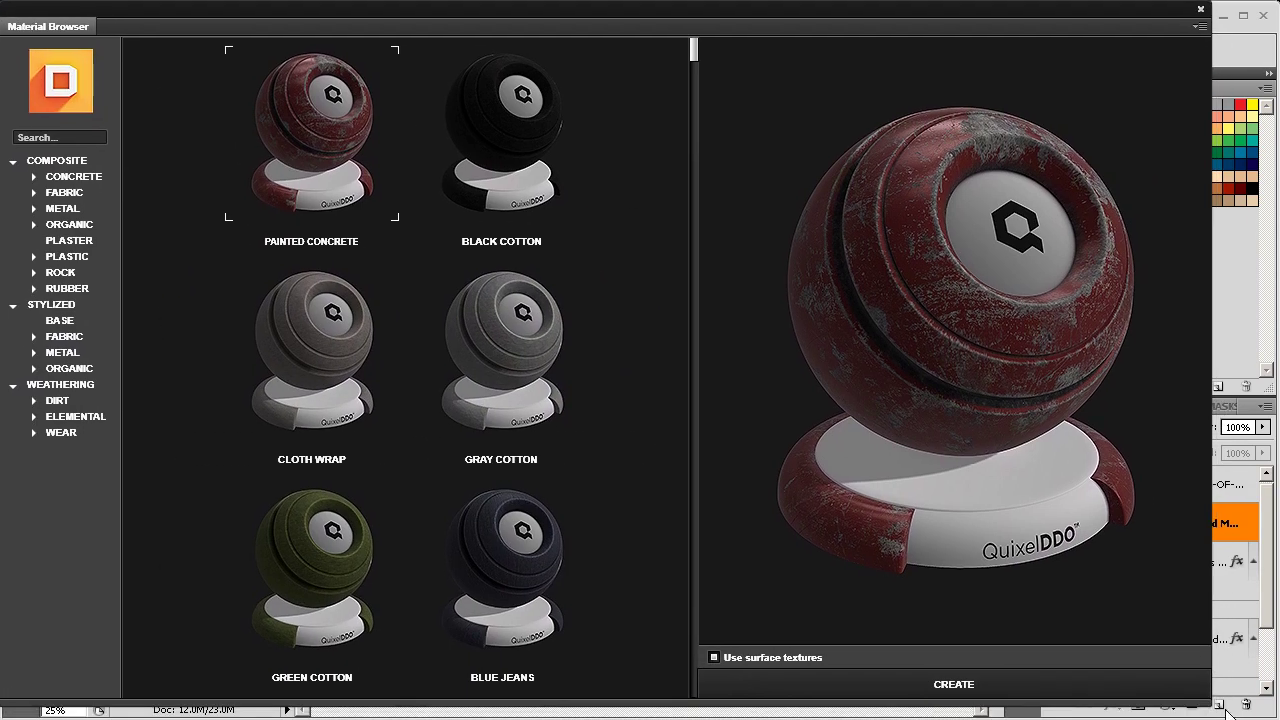
{"action": "left_click_drag", "start_coordinate": [1206, 698], "coordinate": [1274, 719]}
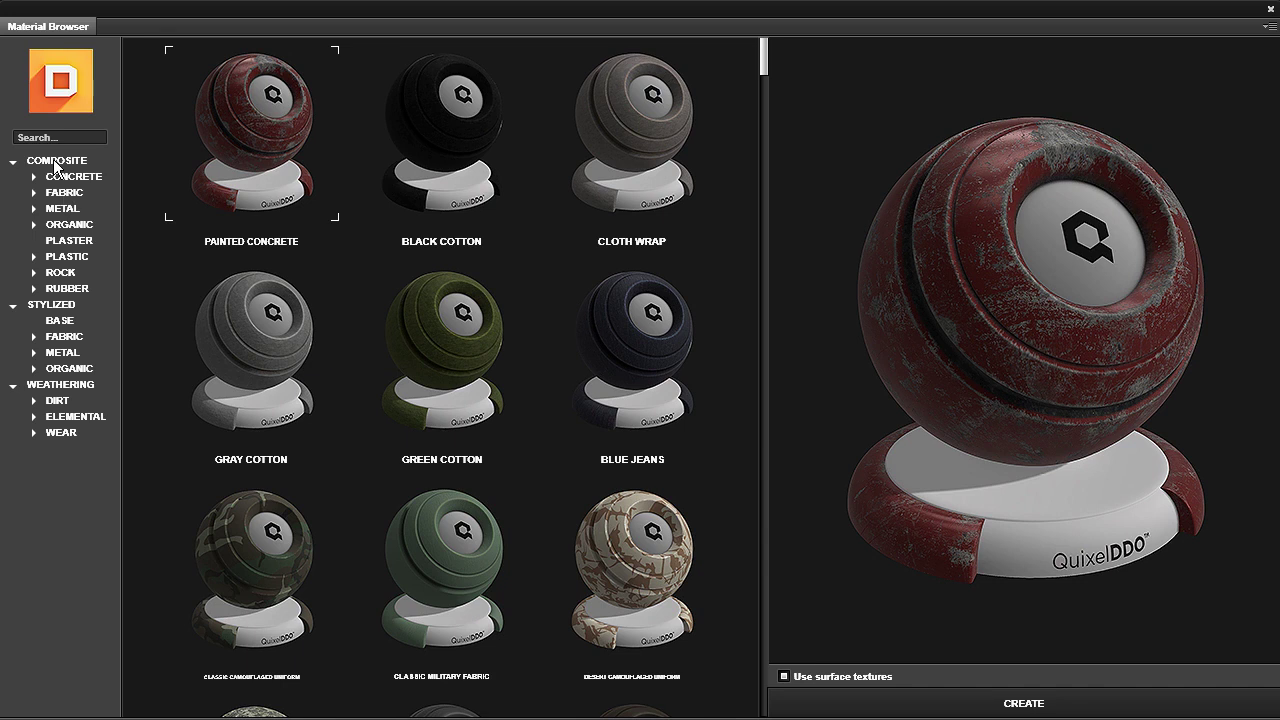
{"action": "left_click", "coordinate": [57, 212]}
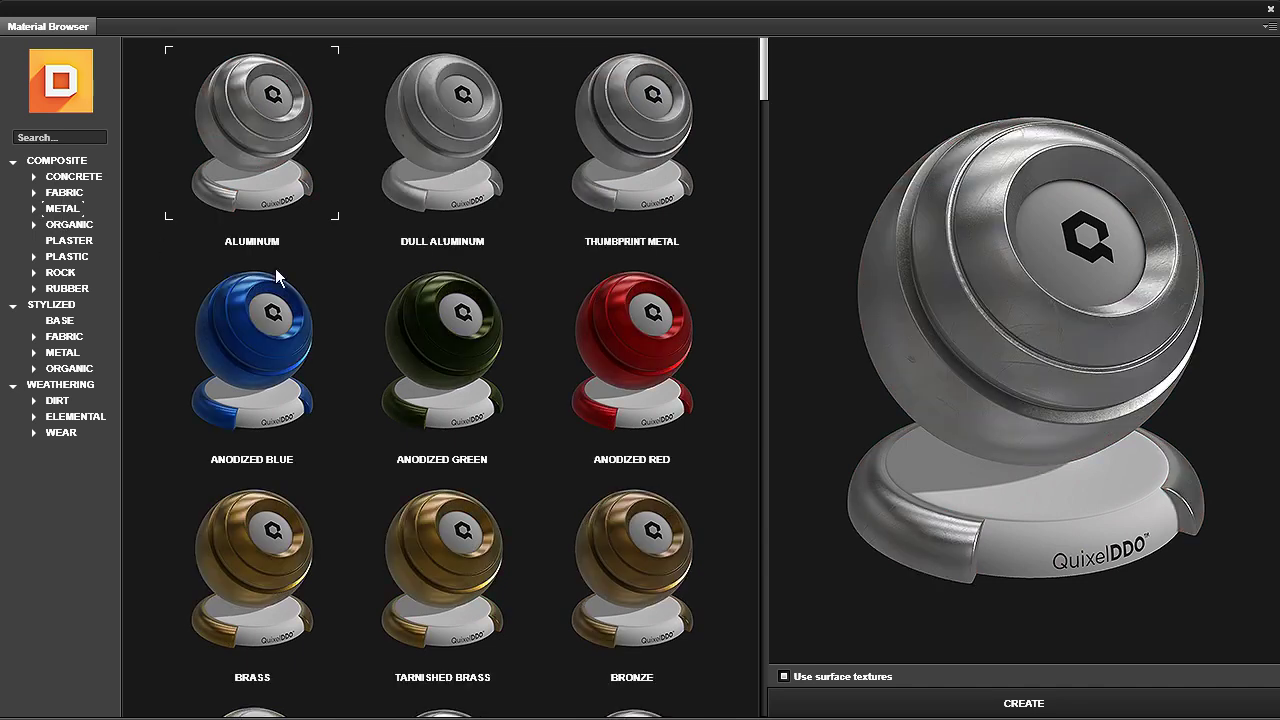
{"action": "scroll", "coordinate": [428, 408], "scroll_direction": "down", "scroll_amount": 3}
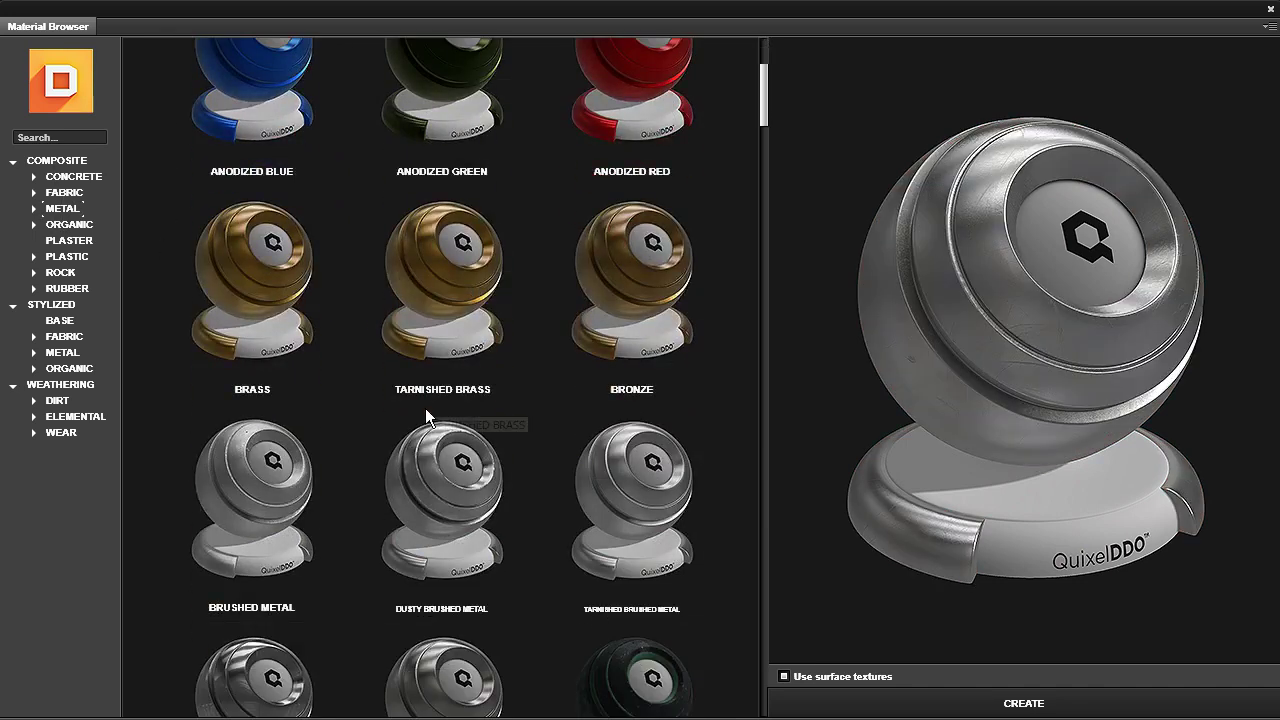
{"action": "scroll", "coordinate": [426, 410], "scroll_direction": "down", "scroll_amount": 5}
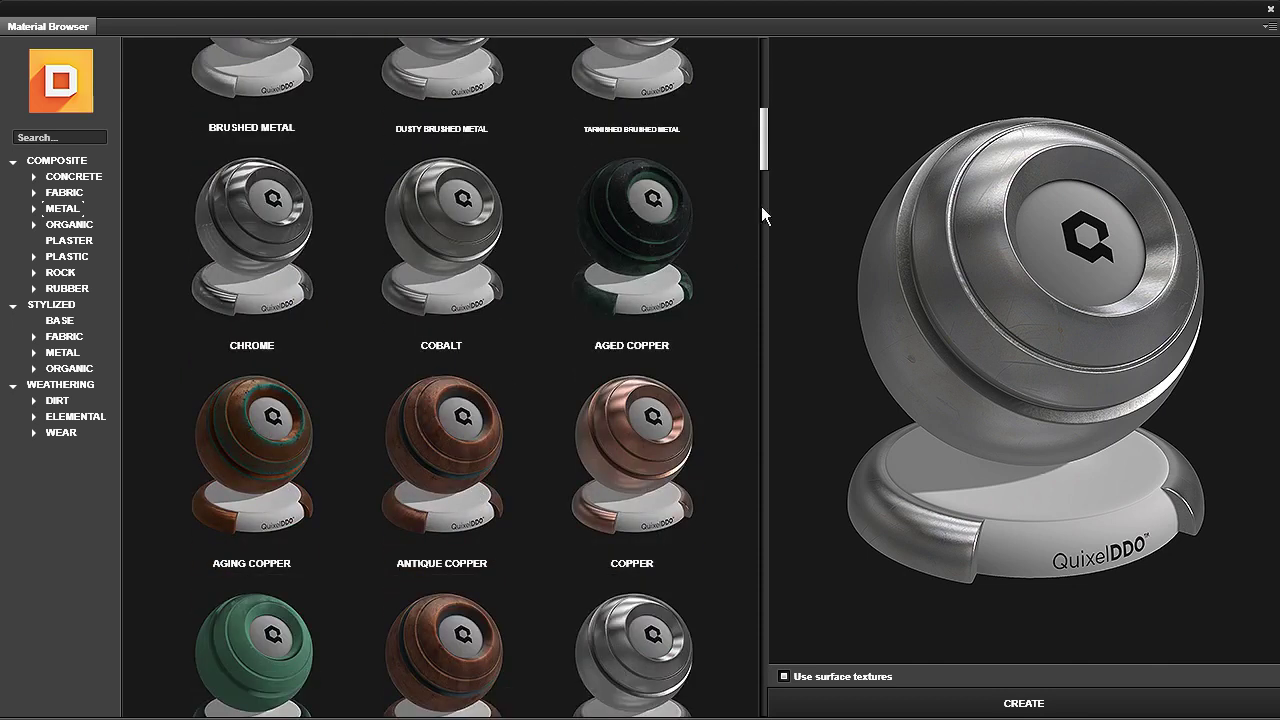
{"action": "mouse_move", "coordinate": [767, 154]}
{"action": "left_mouse_down"}
{"action": "mouse_move", "coordinate": [757, 328]}
{"action": "mouse_move", "coordinate": [733, 405]}
{"action": "mouse_move", "coordinate": [735, 574]}
{"action": "left_mouse_up"}
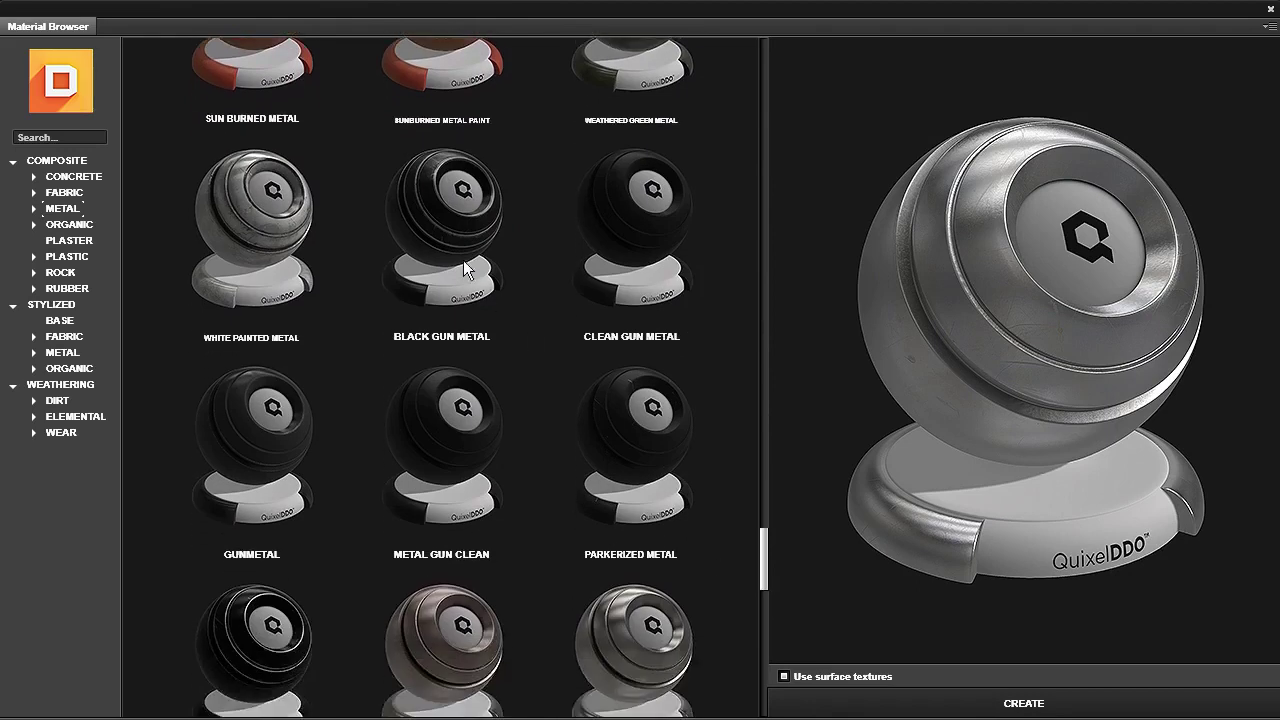
- Compare the Black Gun Metal and Scuffed Gun Metal previews and create the Black Gun Metal material above Parkerized Metal
{"action": "left_click", "coordinate": [448, 232]}
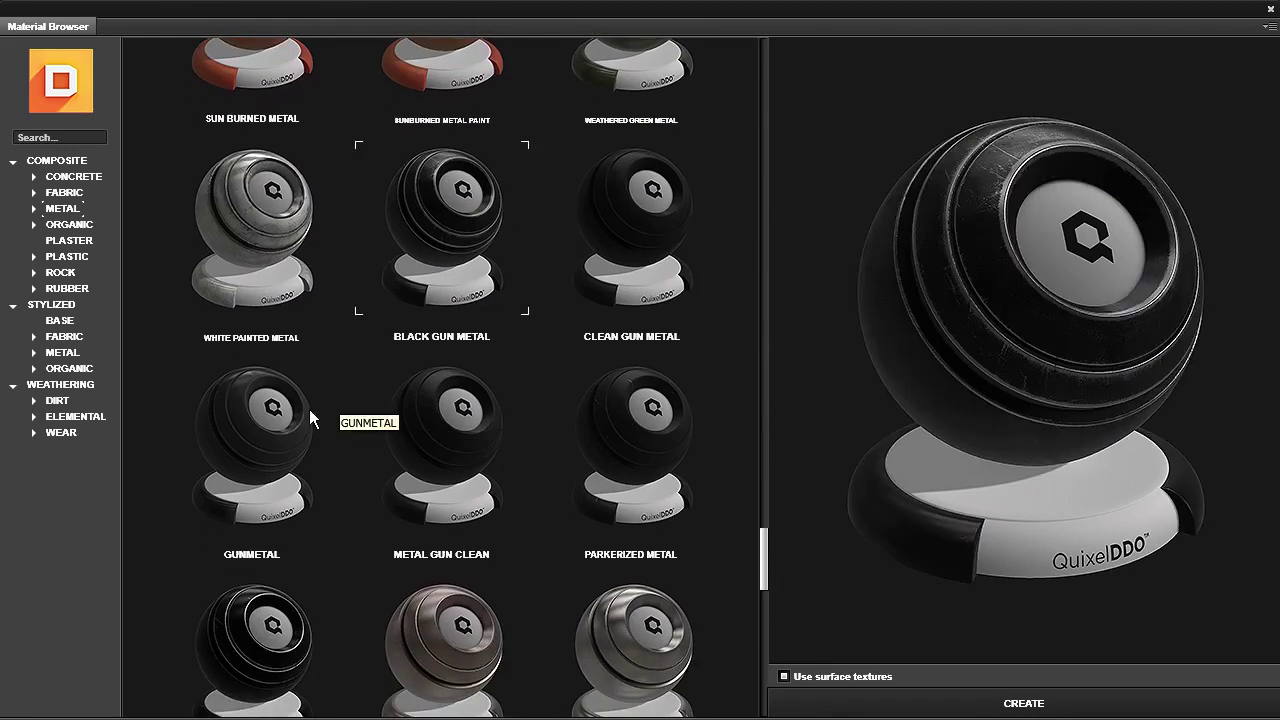
{"action": "scroll", "coordinate": [304, 396], "scroll_direction": "down", "scroll_amount": 1}
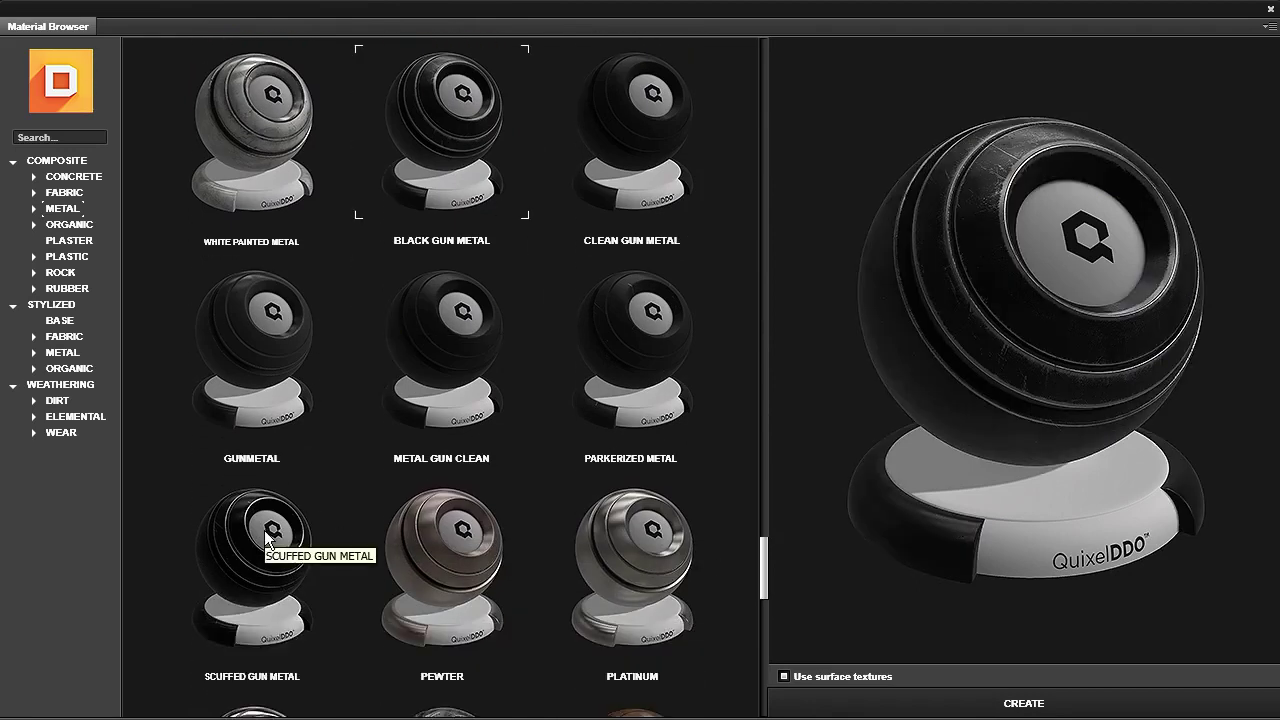
{"action": "left_click", "coordinate": [266, 538]}
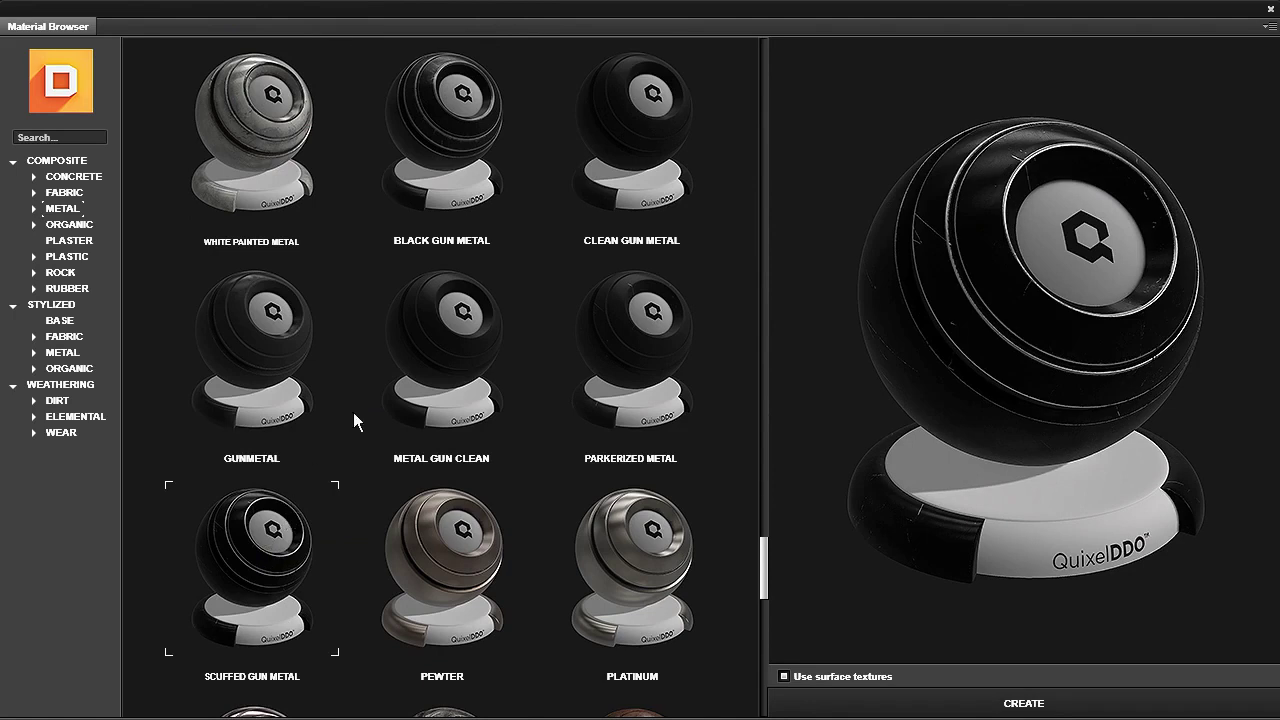
{"action": "scroll", "coordinate": [408, 362], "scroll_direction": "up", "scroll_amount": 1}
{"action": "left_click", "coordinate": [428, 237]}
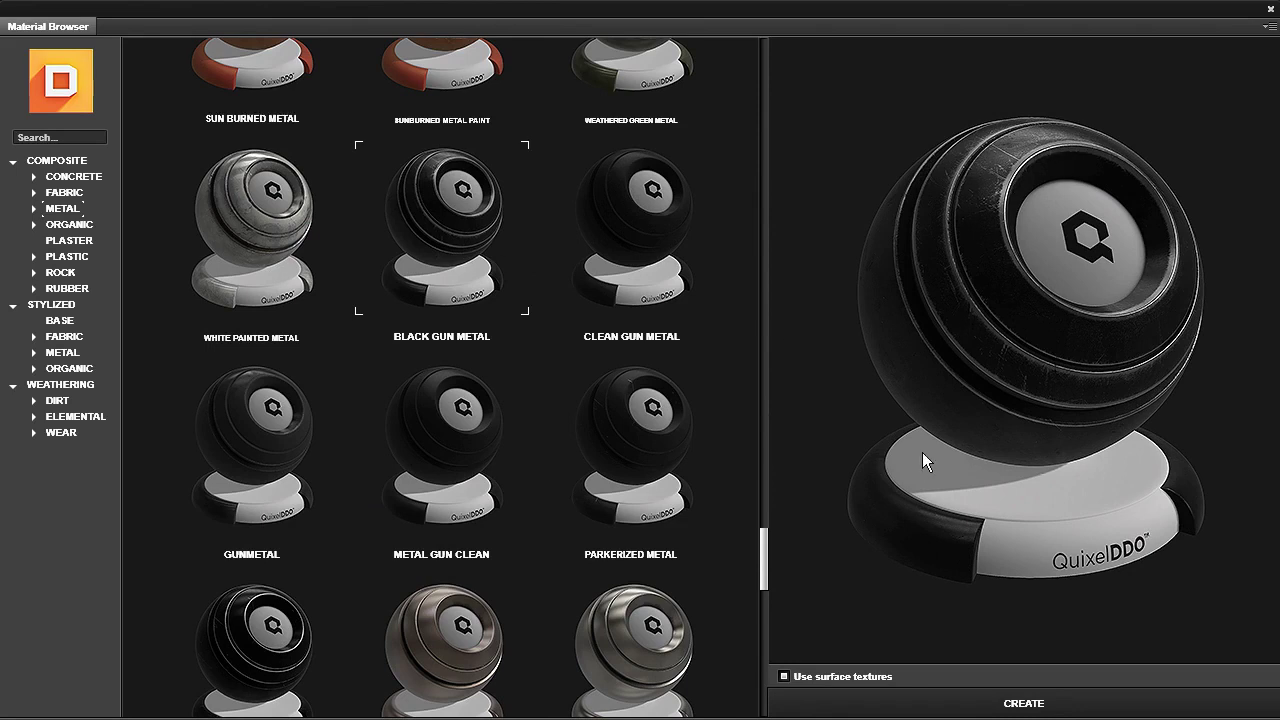
{"action": "left_click", "coordinate": [1015, 705]}
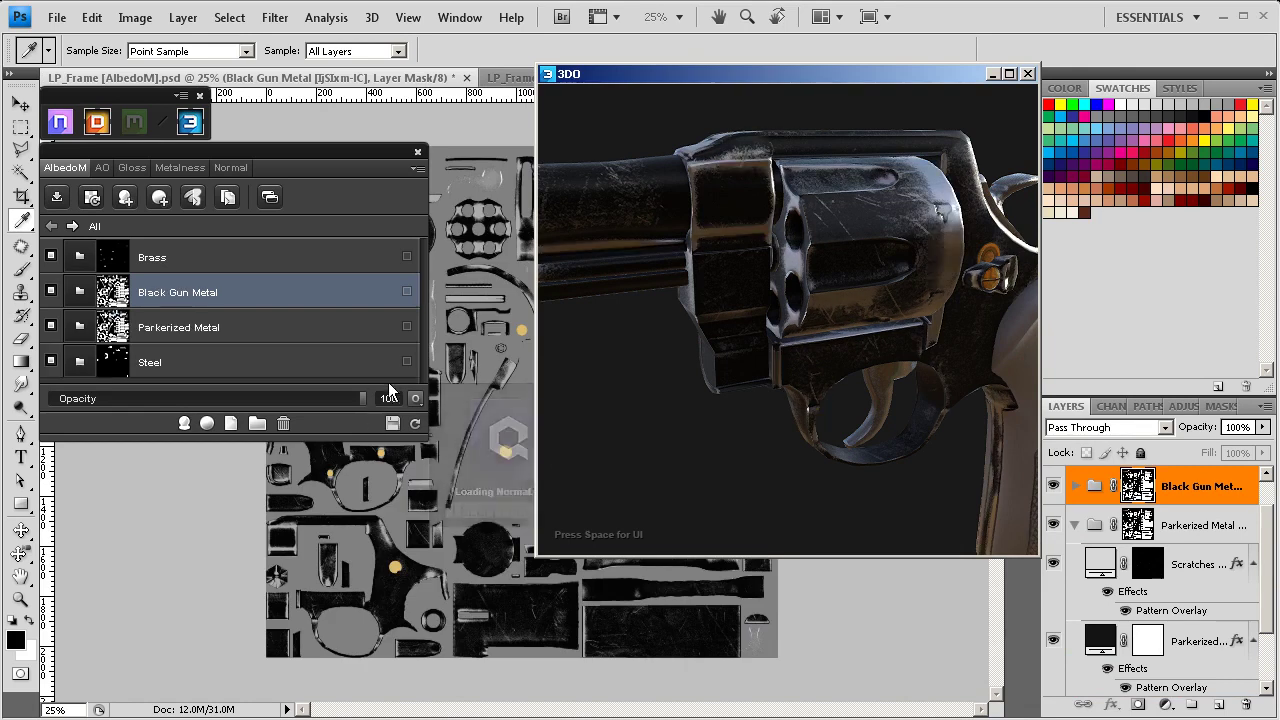
- Inspect the revolver with the new finish and delete the Black Gun Metal material
{"action": "left_click_drag", "start_coordinate": [838, 326], "coordinate": [803, 311]}
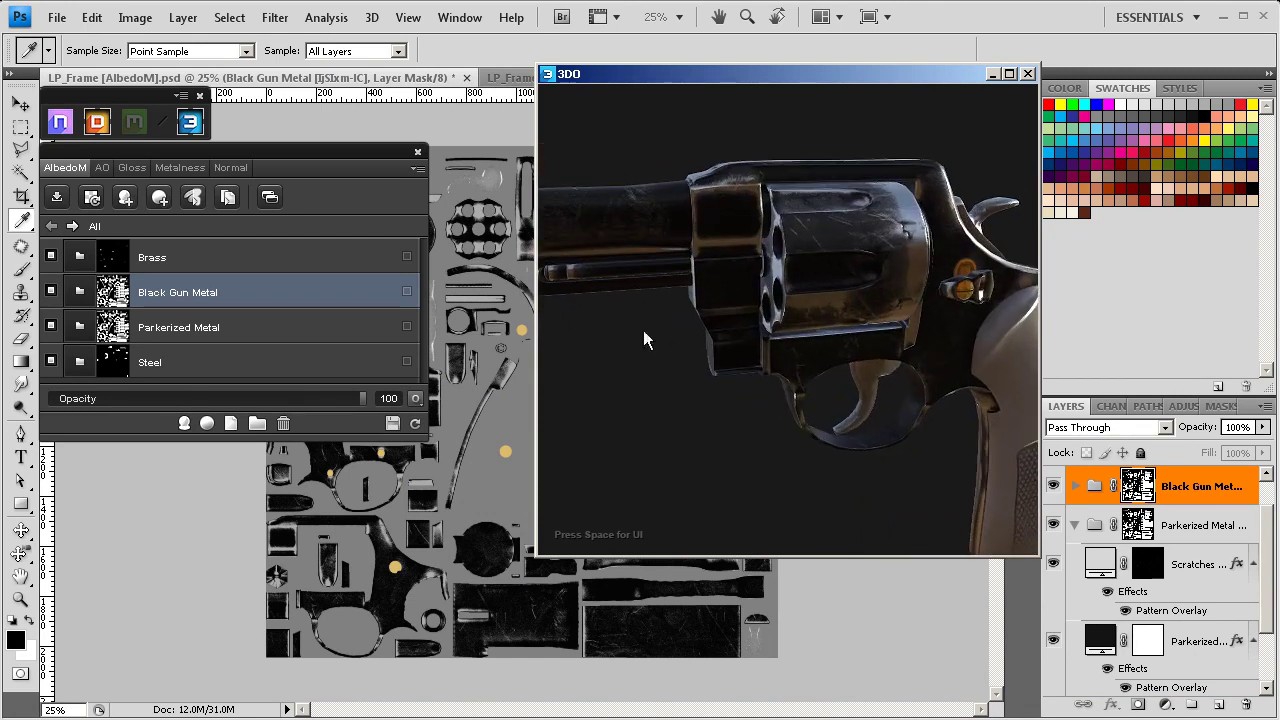
{"action": "left_click", "coordinate": [285, 421]}
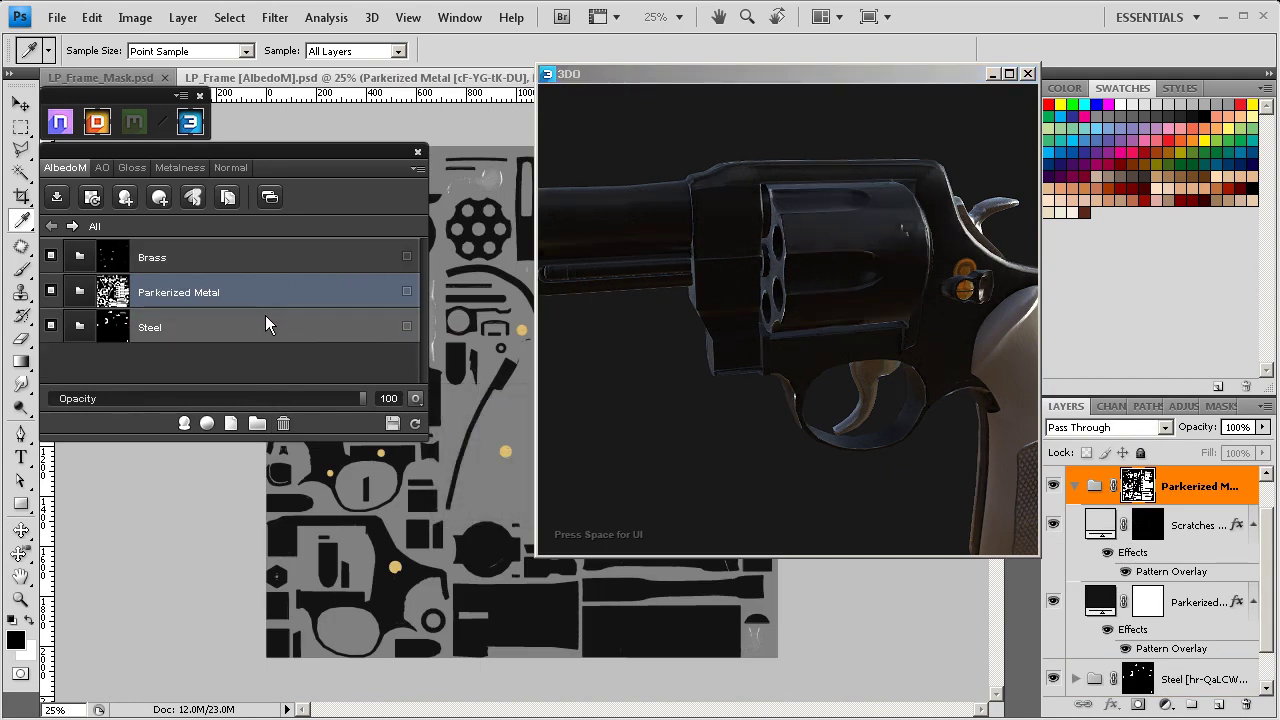
- Create the Scuffed Gun Metal material from the composite metals above Parkerized Metal and inspect it on the revolver
{"action": "left_click", "coordinate": [180, 423]}
{"action": "left_click_drag", "start_coordinate": [65, 97], "coordinate": [271, 16]}
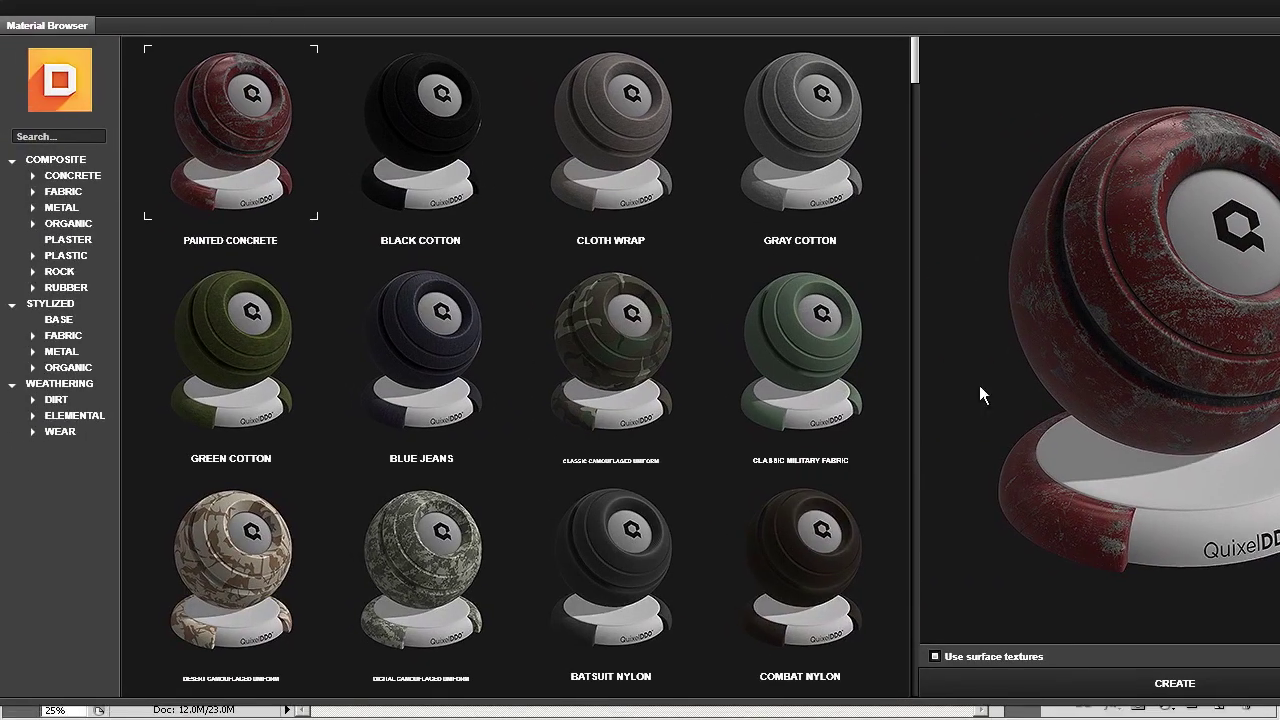
{"action": "mouse_move", "coordinate": [1279, 704]}
{"action": "left_mouse_down"}
{"action": "mouse_move", "coordinate": [1165, 703]}
{"action": "mouse_move", "coordinate": [1279, 714]}
{"action": "left_mouse_up"}
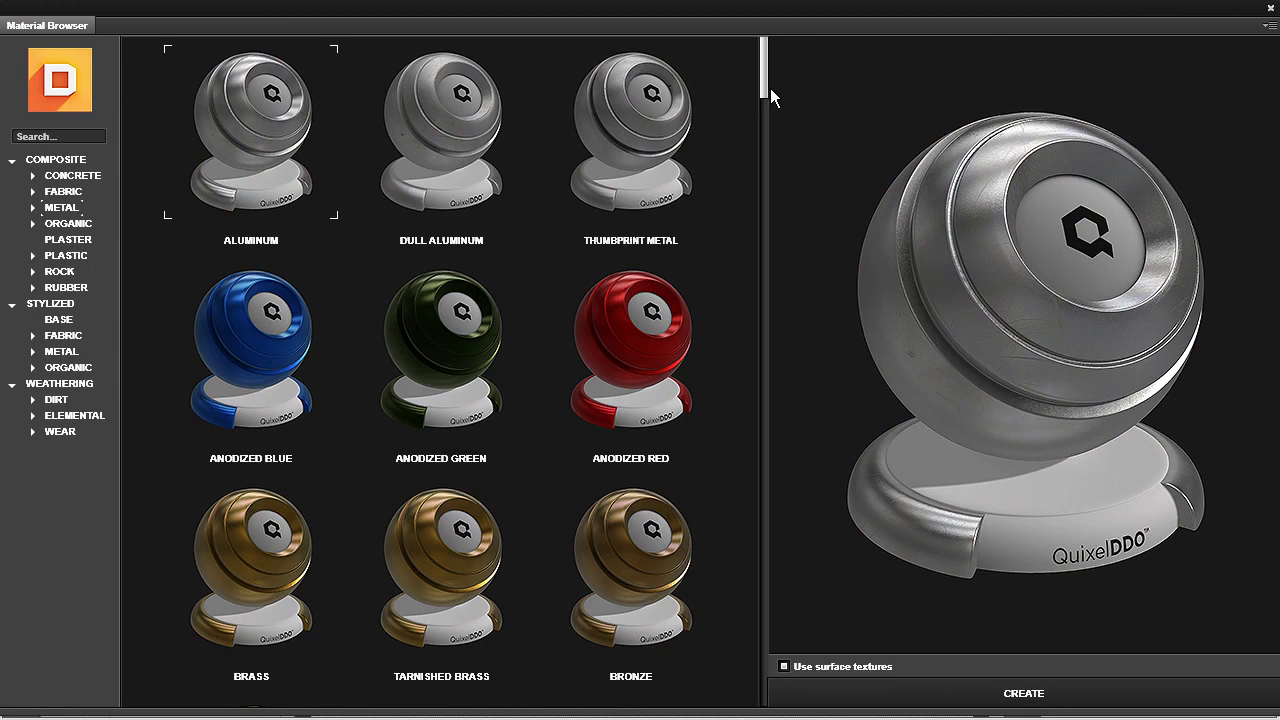
{"action": "left_click_drag", "start_coordinate": [770, 88], "coordinate": [757, 586]}
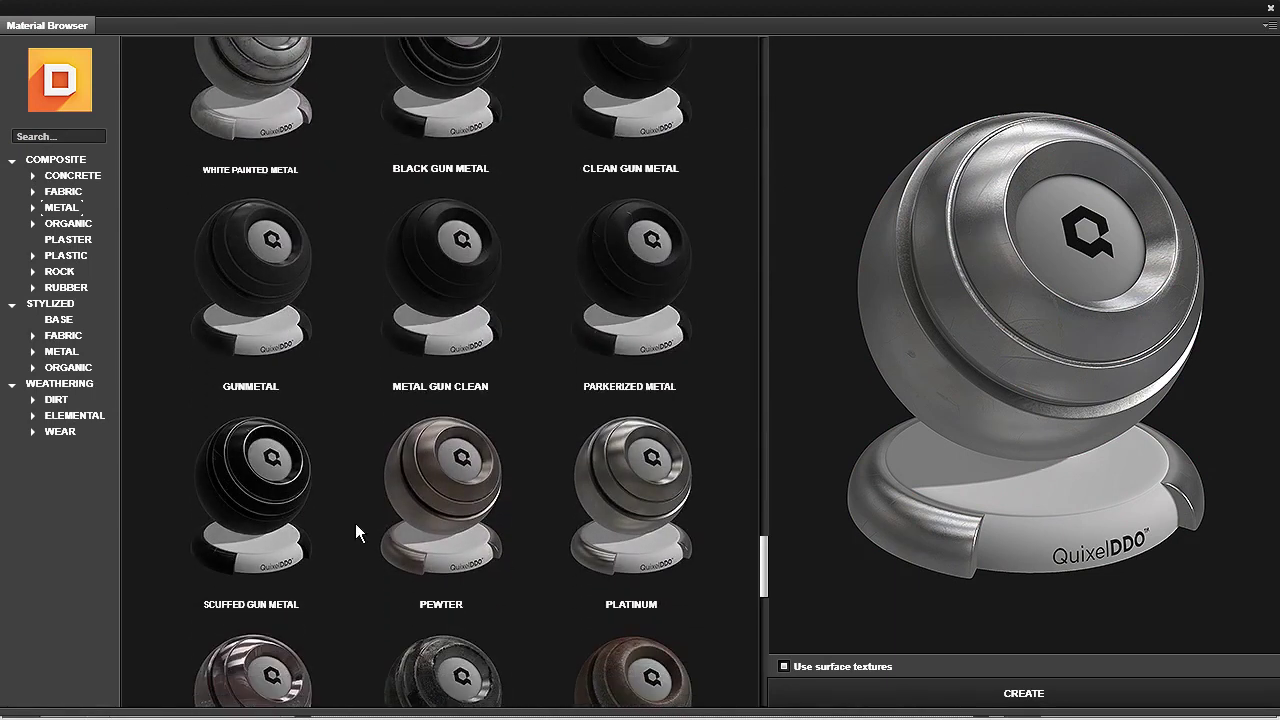
{"action": "left_click", "coordinate": [251, 505]}
{"action": "left_click", "coordinate": [922, 692]}
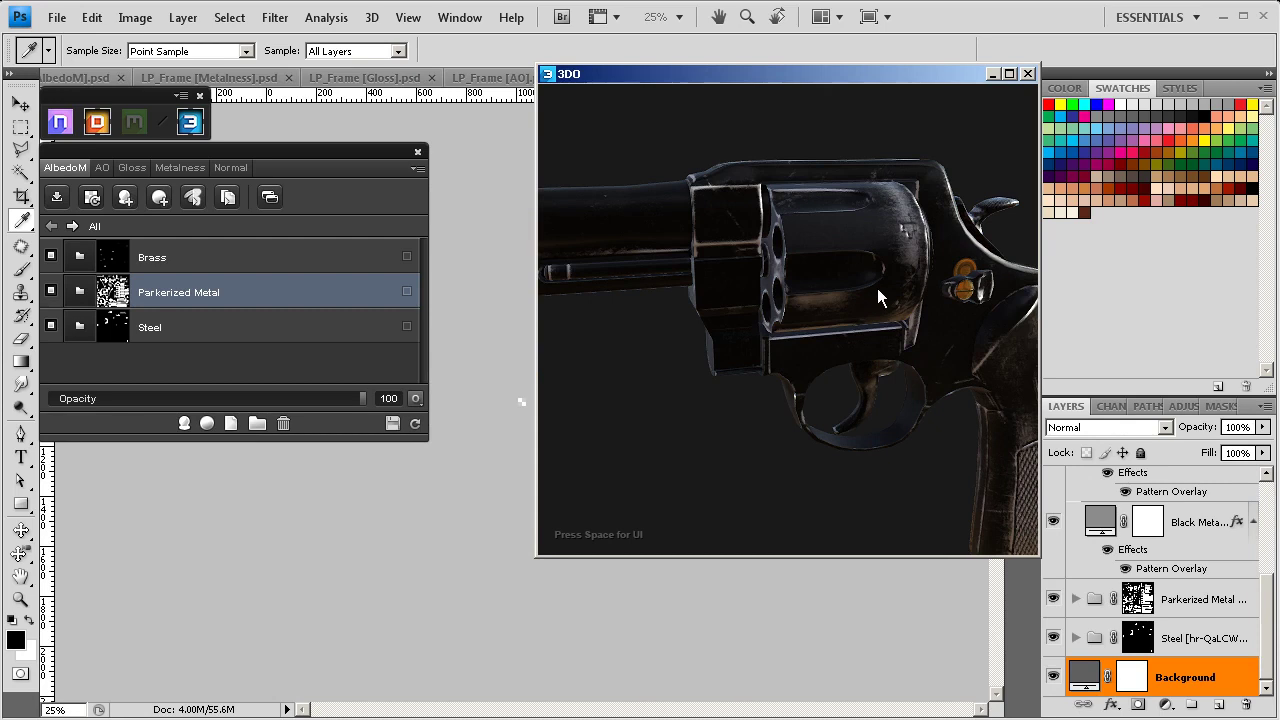
{"action": "left_click_drag", "start_coordinate": [857, 283], "coordinate": [792, 259]}
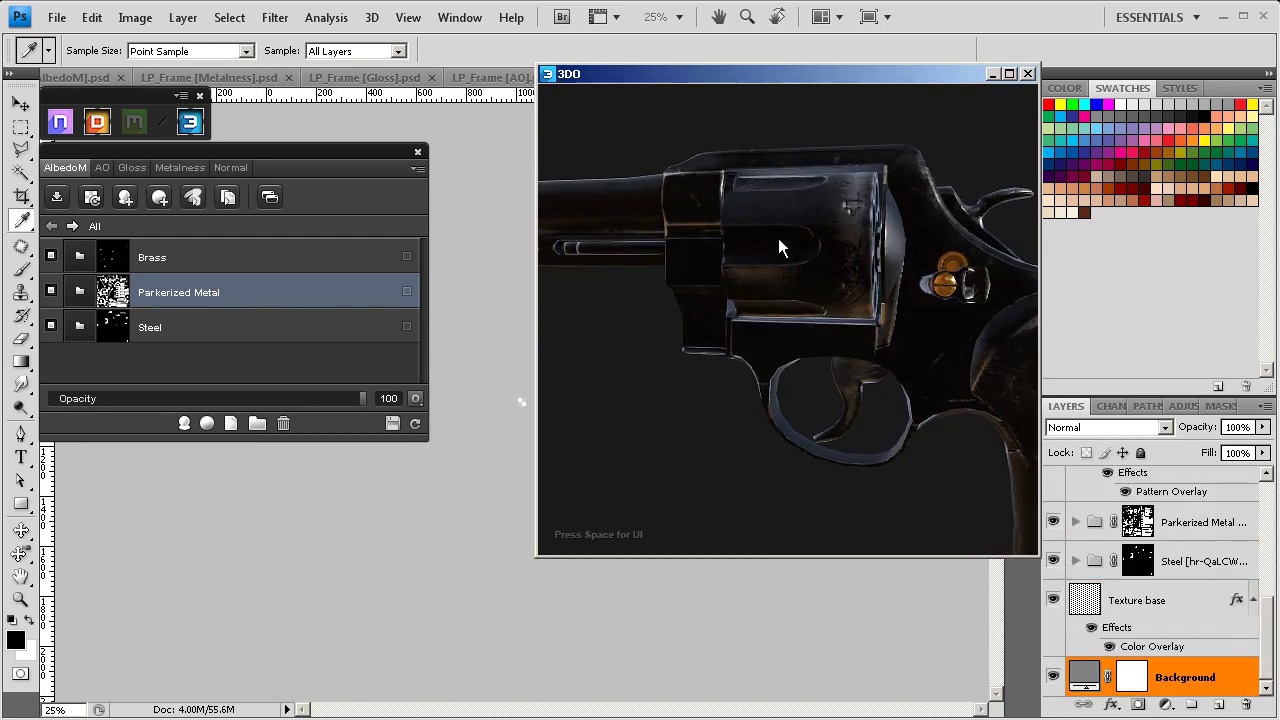
{"action": "left_click_drag", "start_coordinate": [735, 319], "coordinate": [880, 292]}
{"action": "left_click_drag", "start_coordinate": [911, 364], "coordinate": [901, 269]}
{"action": "left_click_drag", "start_coordinate": [815, 322], "coordinate": [788, 285]}
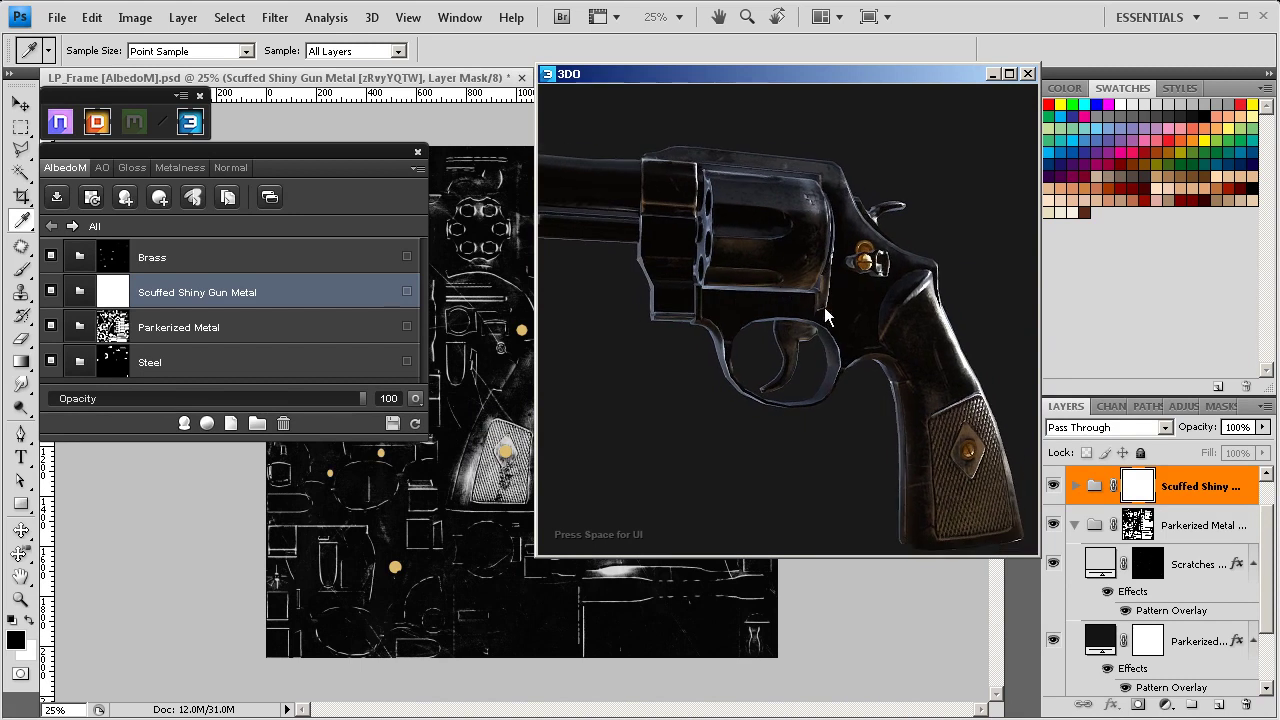
- Browse the Dynamask presets available for the Scuffed Shiny Gun Metal mask and close the editor without choosing one
{"action": "left_click", "coordinate": [116, 289]}
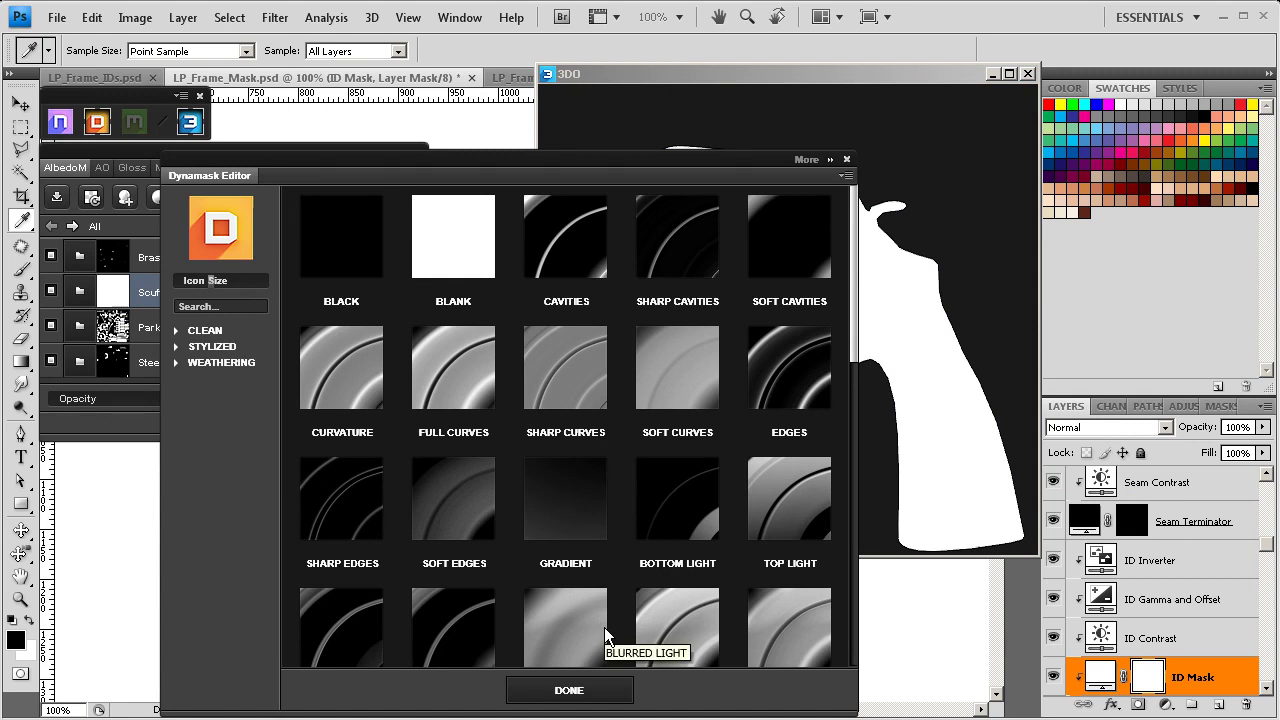
{"action": "left_click_drag", "start_coordinate": [852, 335], "coordinate": [834, 672]}
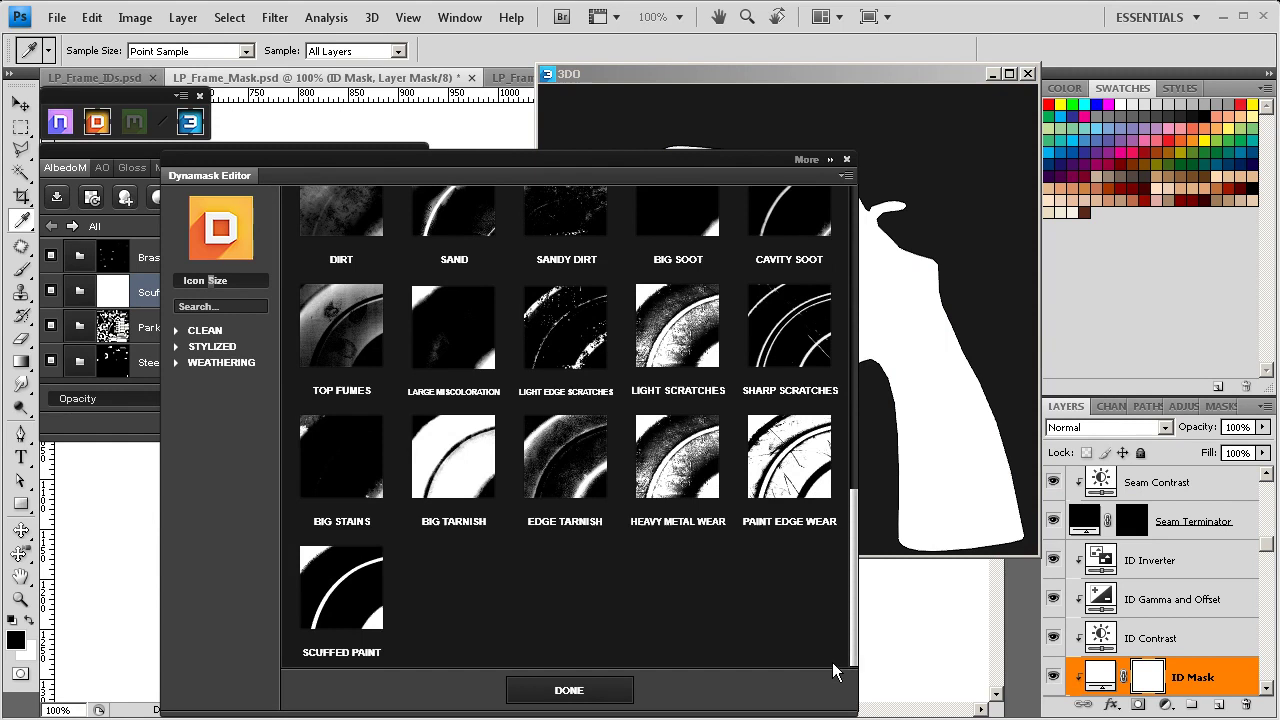
{"action": "left_click", "coordinate": [846, 161]}
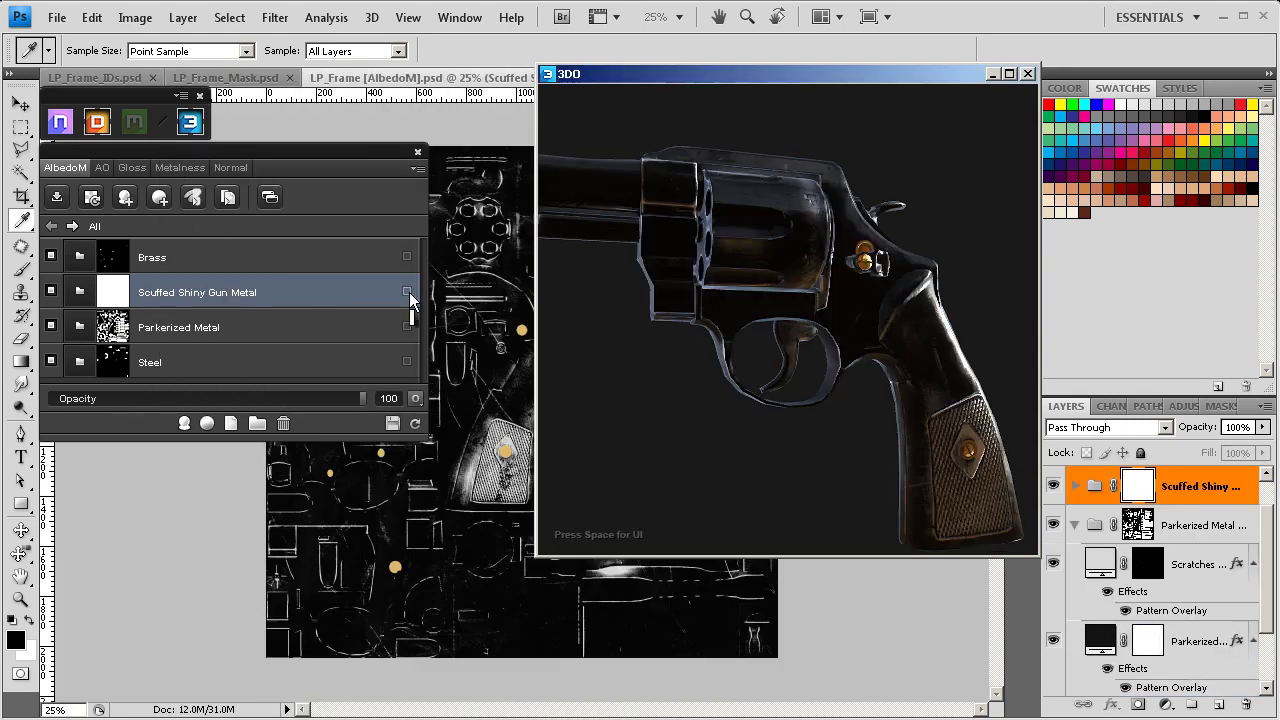
- Assign the Parkerized Steel material ID to Scuffed Shiny Gun Metal and update its mask to that ID
{"action": "left_click", "coordinate": [406, 292]}
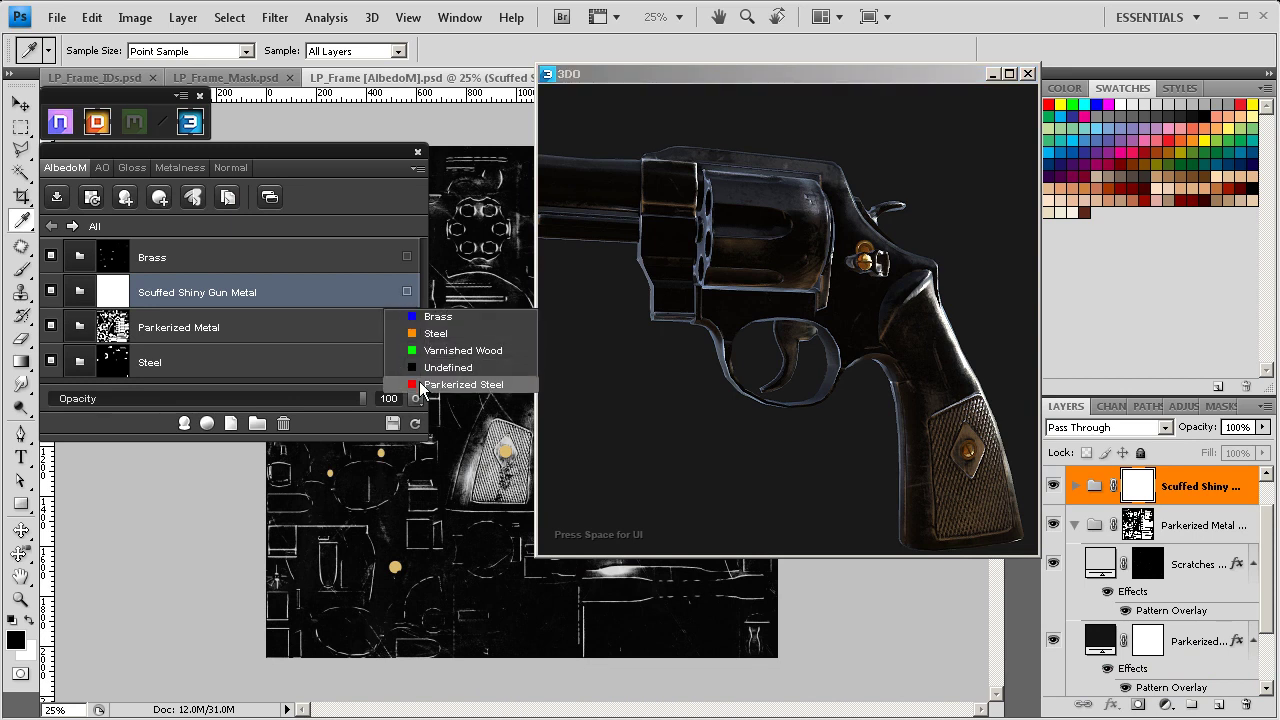
{"action": "left_click", "coordinate": [421, 382]}
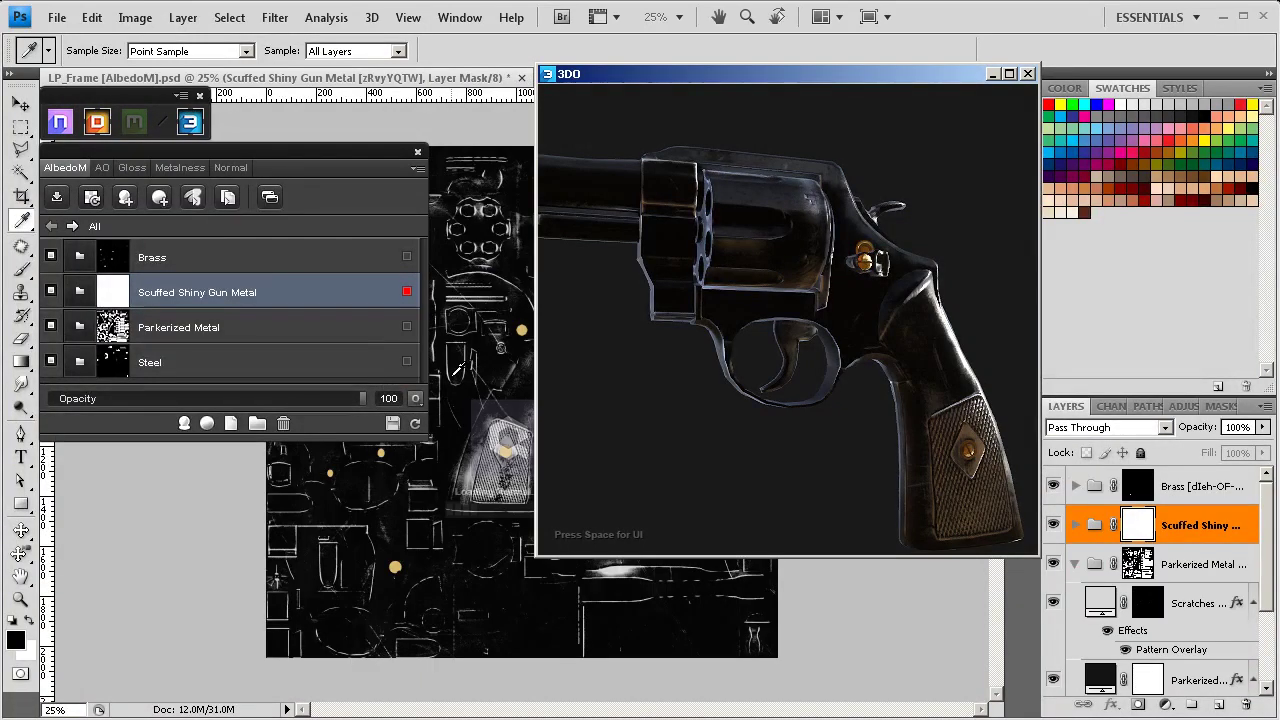
{"action": "mouse_move", "coordinate": [820, 300]}
{"action": "left_mouse_down"}
{"action": "mouse_move", "coordinate": [763, 310]}
{"action": "mouse_move", "coordinate": [847, 304]}
{"action": "mouse_move", "coordinate": [830, 308]}
{"action": "left_mouse_up"}
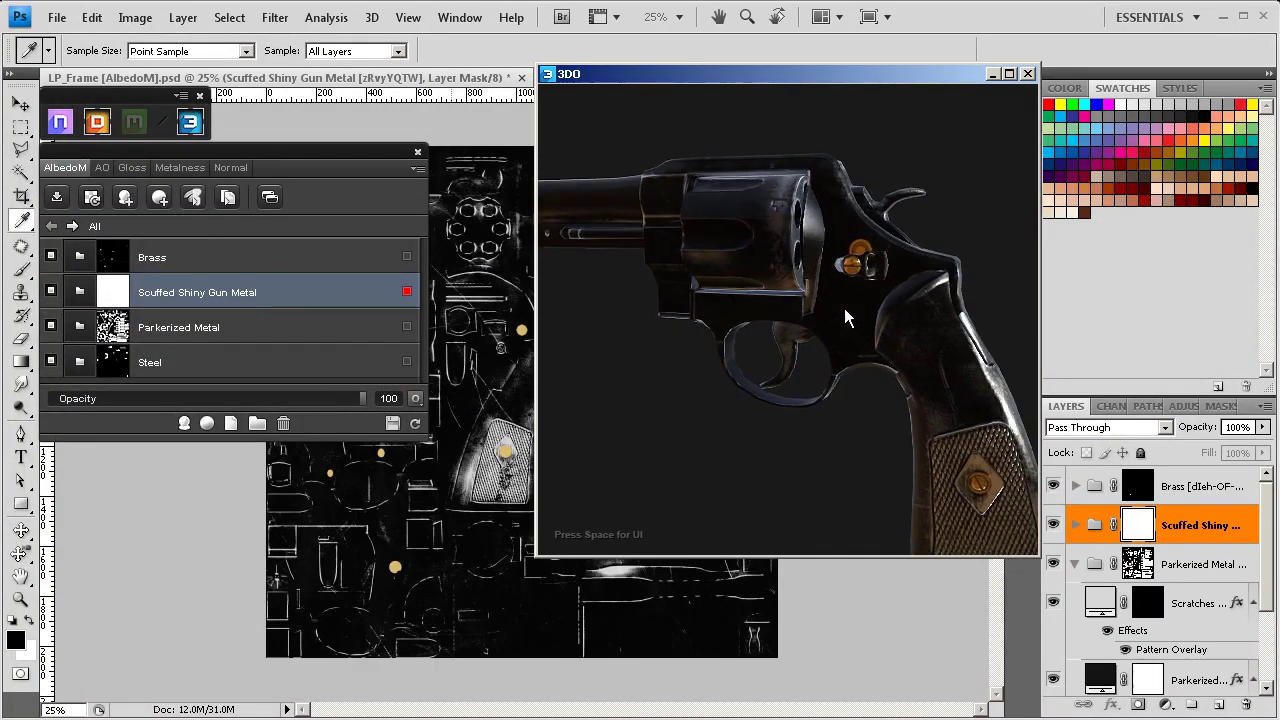
{"action": "left_click", "coordinate": [118, 300]}
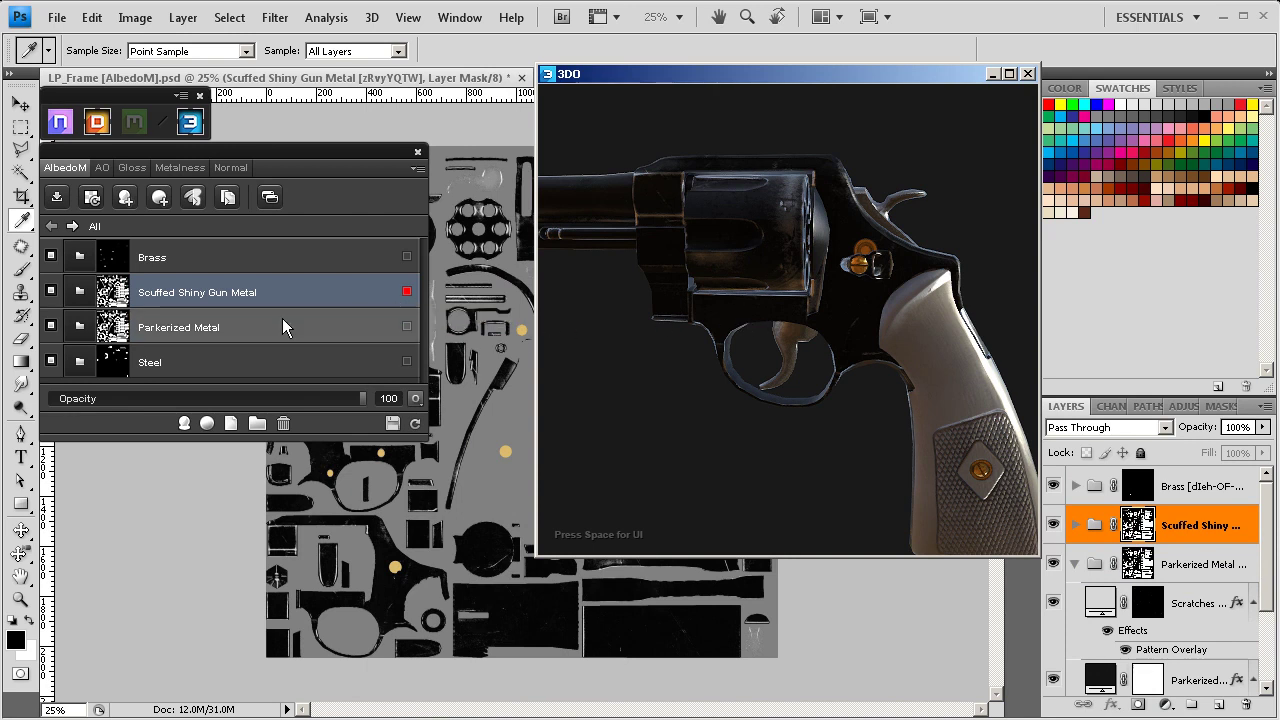
- Delete the original Parkerized Metal material group
{"action": "left_click", "coordinate": [201, 325]}
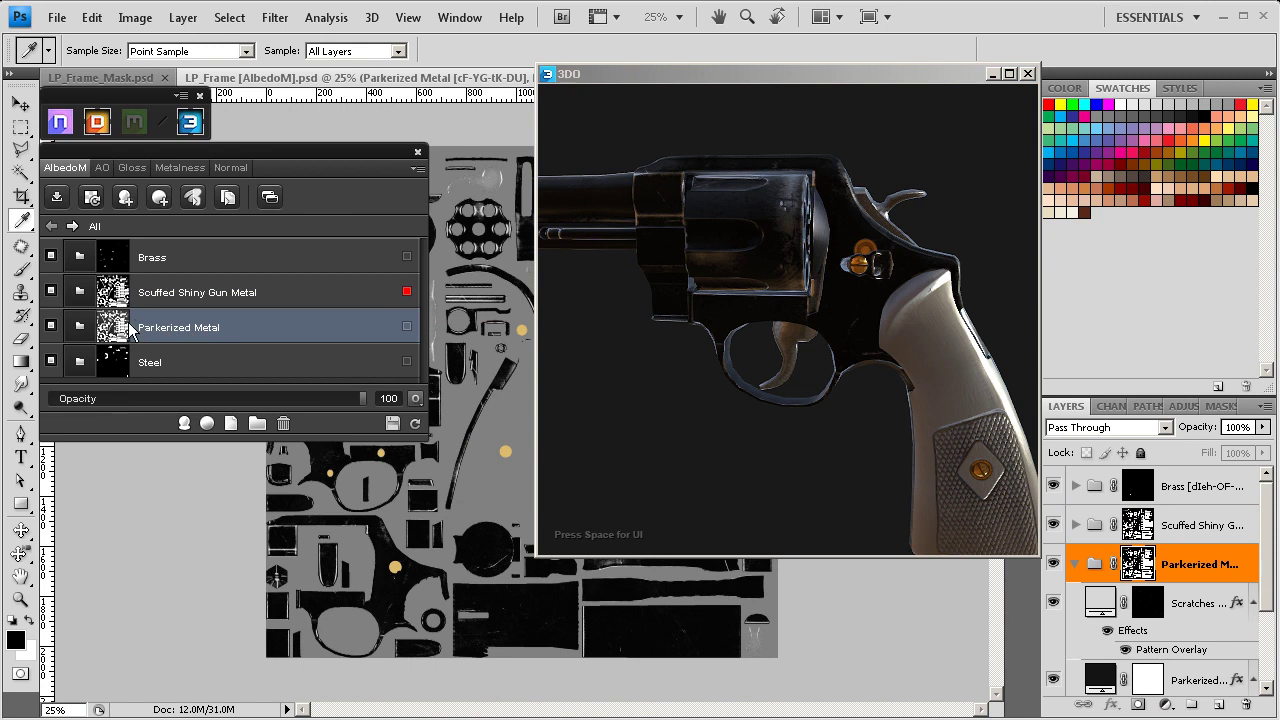
{"action": "left_click", "coordinate": [285, 425]}
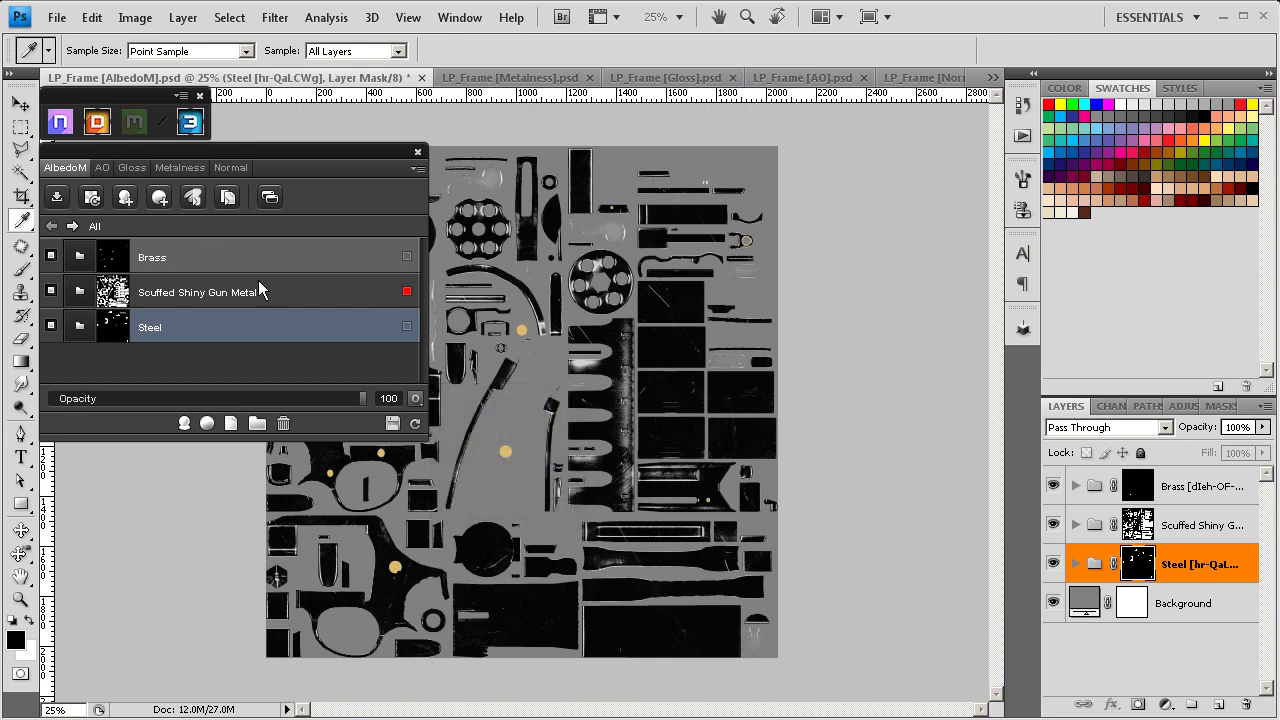
- Darken the reflectance colour of the Brass layer inside the Brass group to #79673b and check the screws on the revolver
{"action": "left_click_drag", "start_coordinate": [881, 350], "coordinate": [700, 378]}
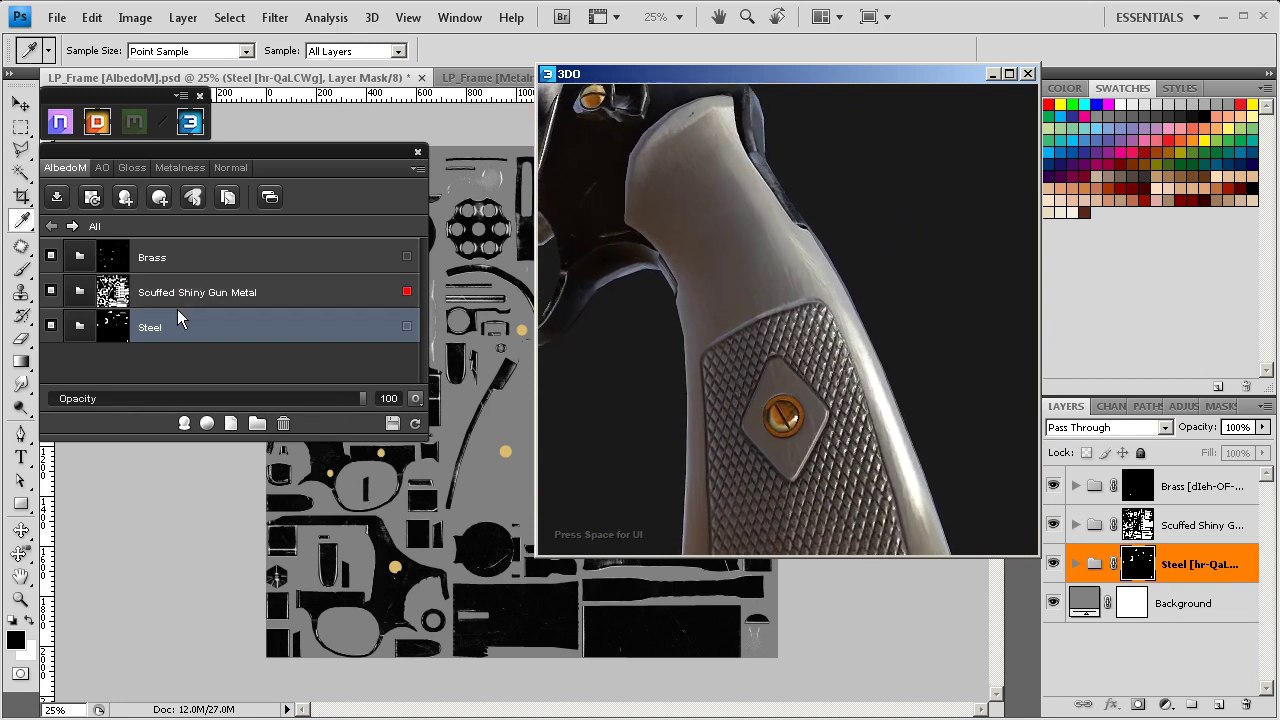
{"action": "left_click", "coordinate": [80, 255]}
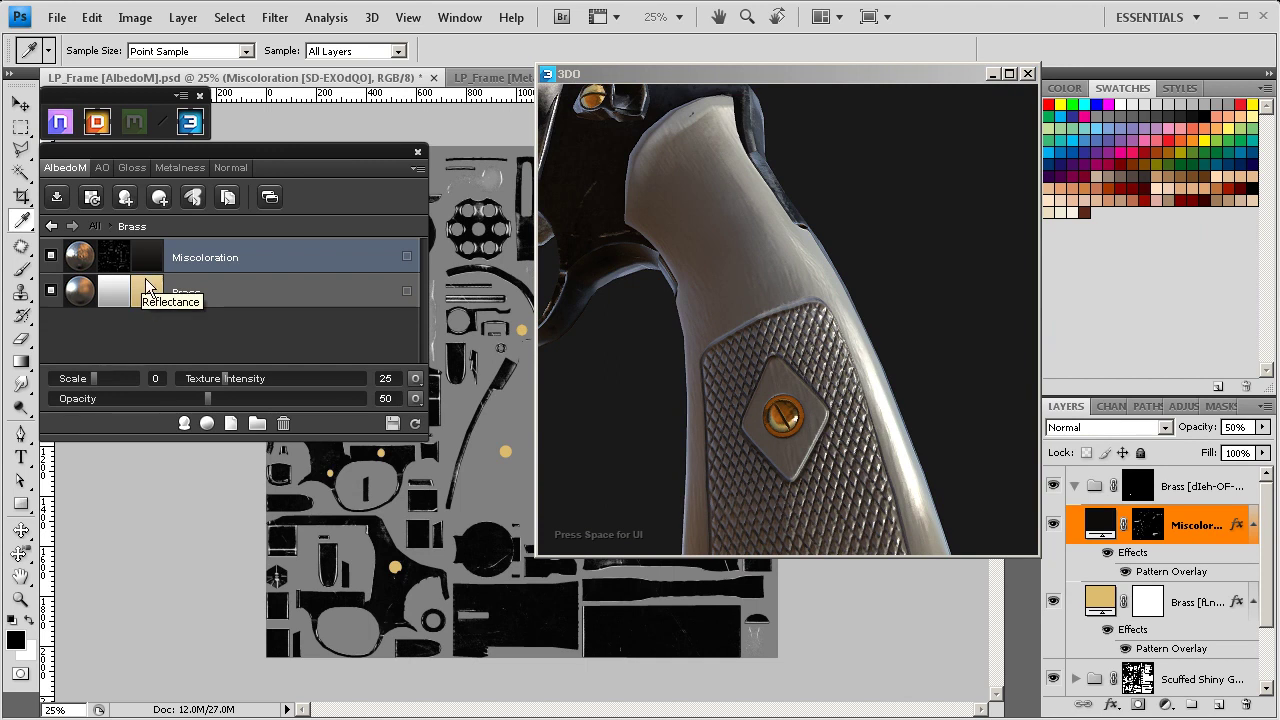
{"action": "left_click", "coordinate": [150, 298]}
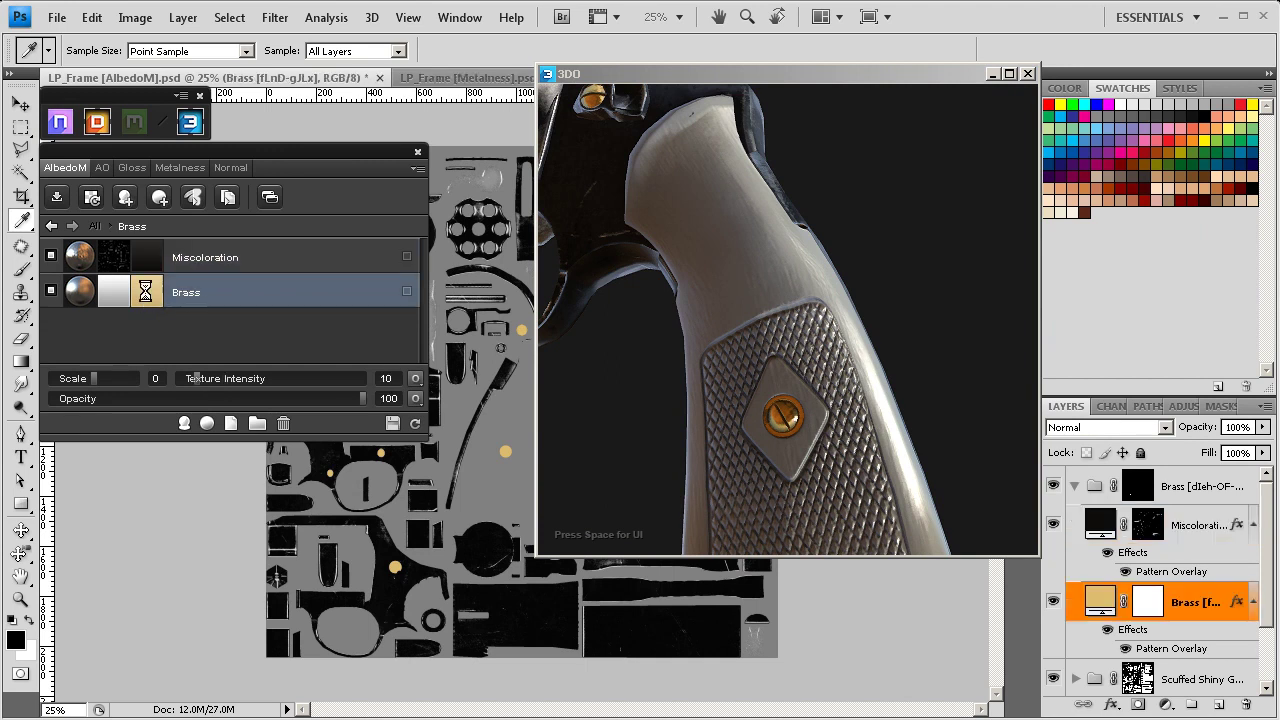
{"action": "left_click_drag", "start_coordinate": [712, 188], "coordinate": [268, 219]}
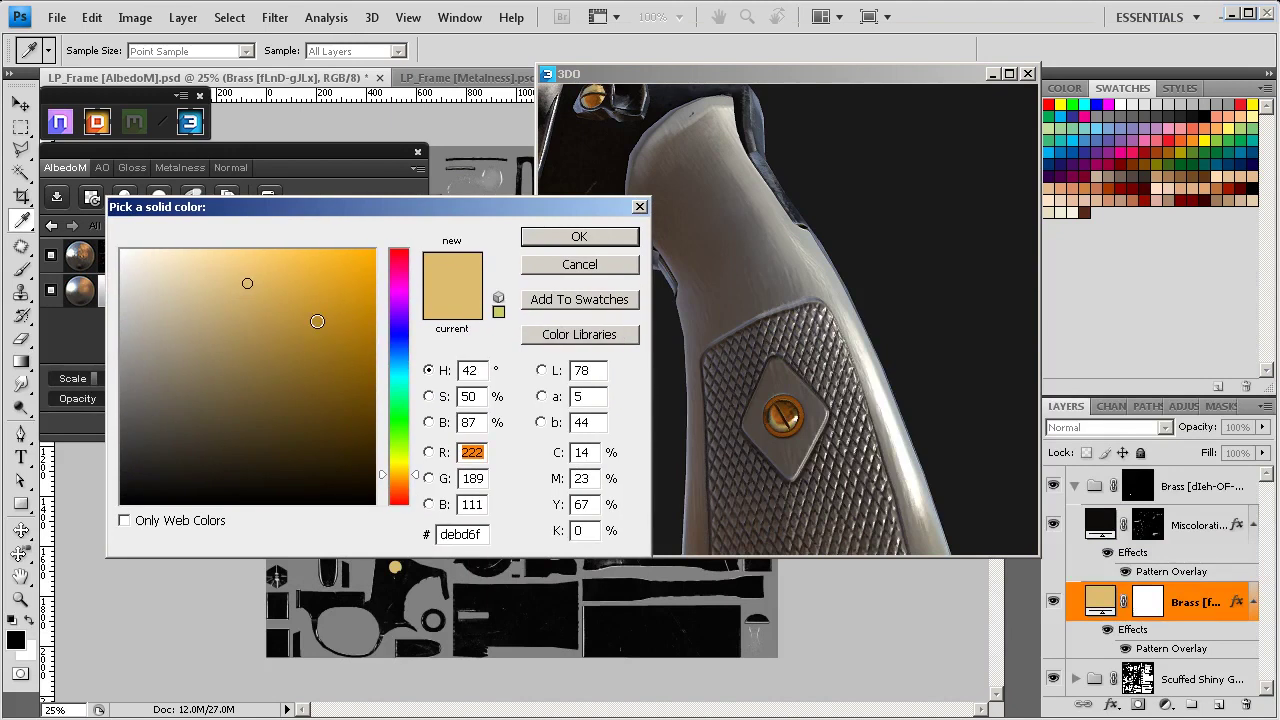
{"action": "mouse_move", "coordinate": [261, 341]}
{"action": "left_mouse_down"}
{"action": "mouse_move", "coordinate": [283, 420]}
{"action": "mouse_move", "coordinate": [294, 386]}
{"action": "mouse_move", "coordinate": [311, 383]}
{"action": "mouse_move", "coordinate": [250, 383]}
{"action": "left_mouse_up"}
{"action": "left_click", "coordinate": [284, 395]}
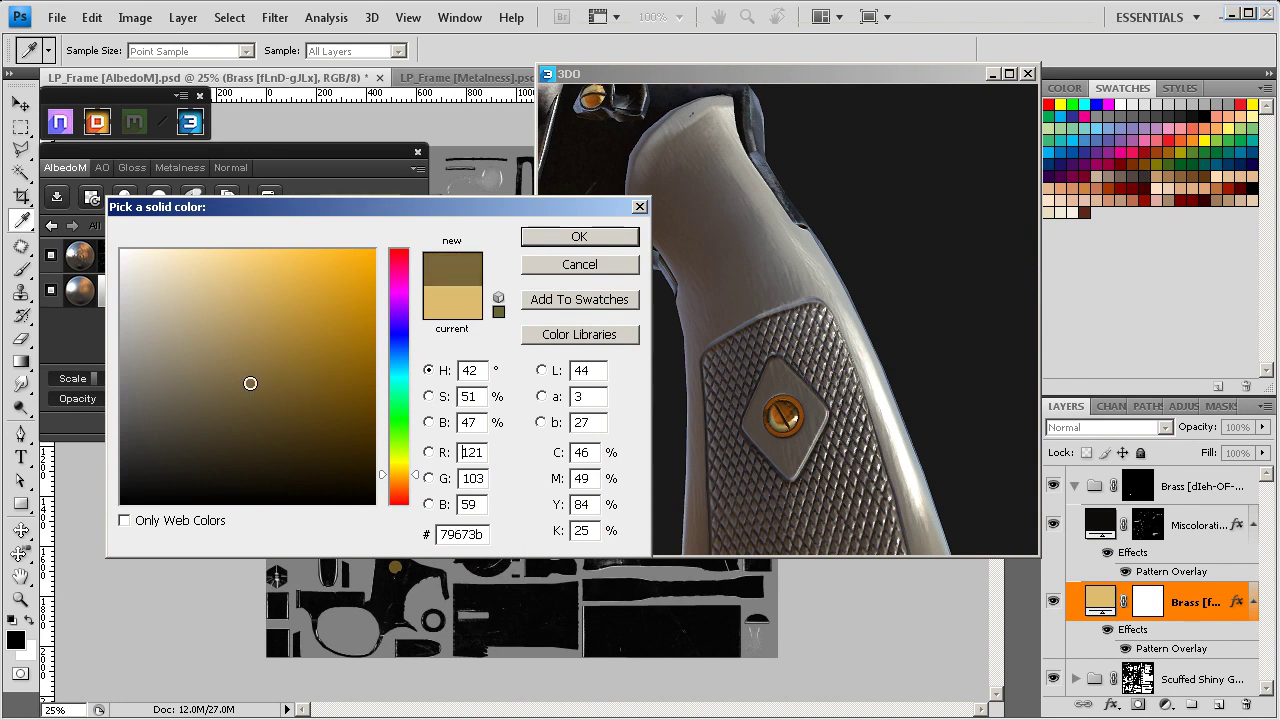
{"action": "left_click", "coordinate": [556, 238]}
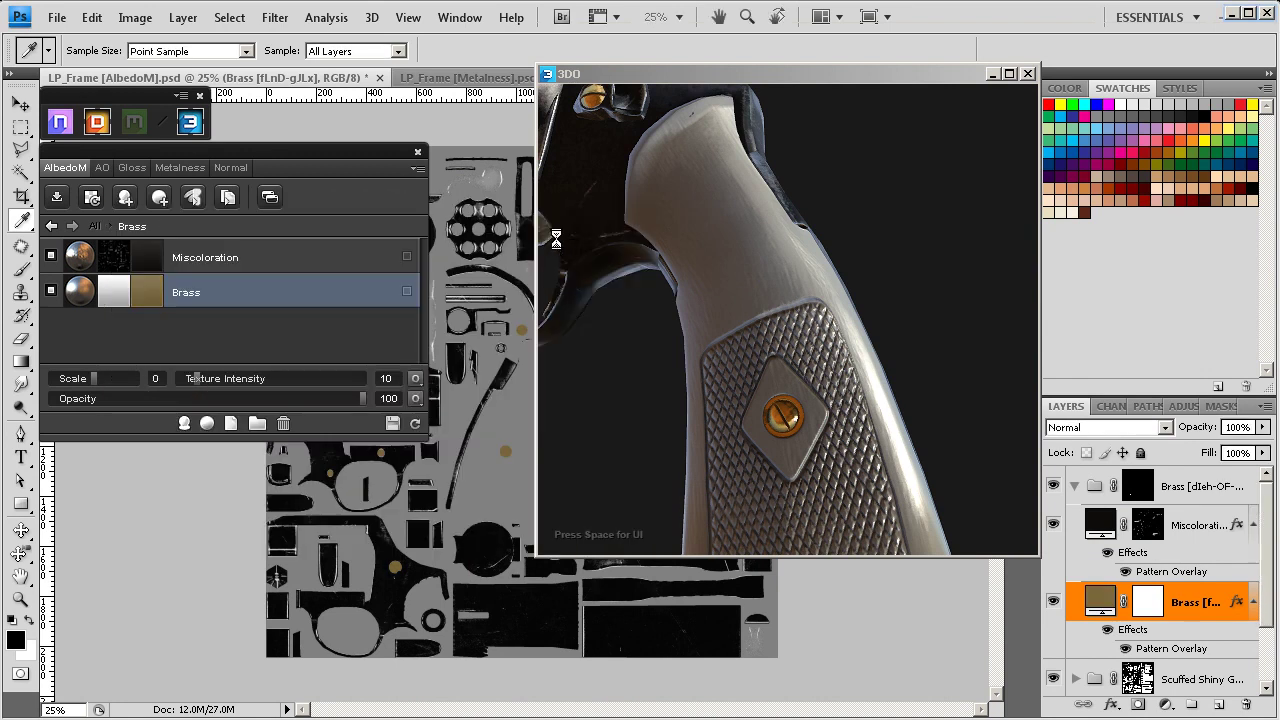
{"action": "left_click_drag", "start_coordinate": [787, 416], "coordinate": [772, 330]}
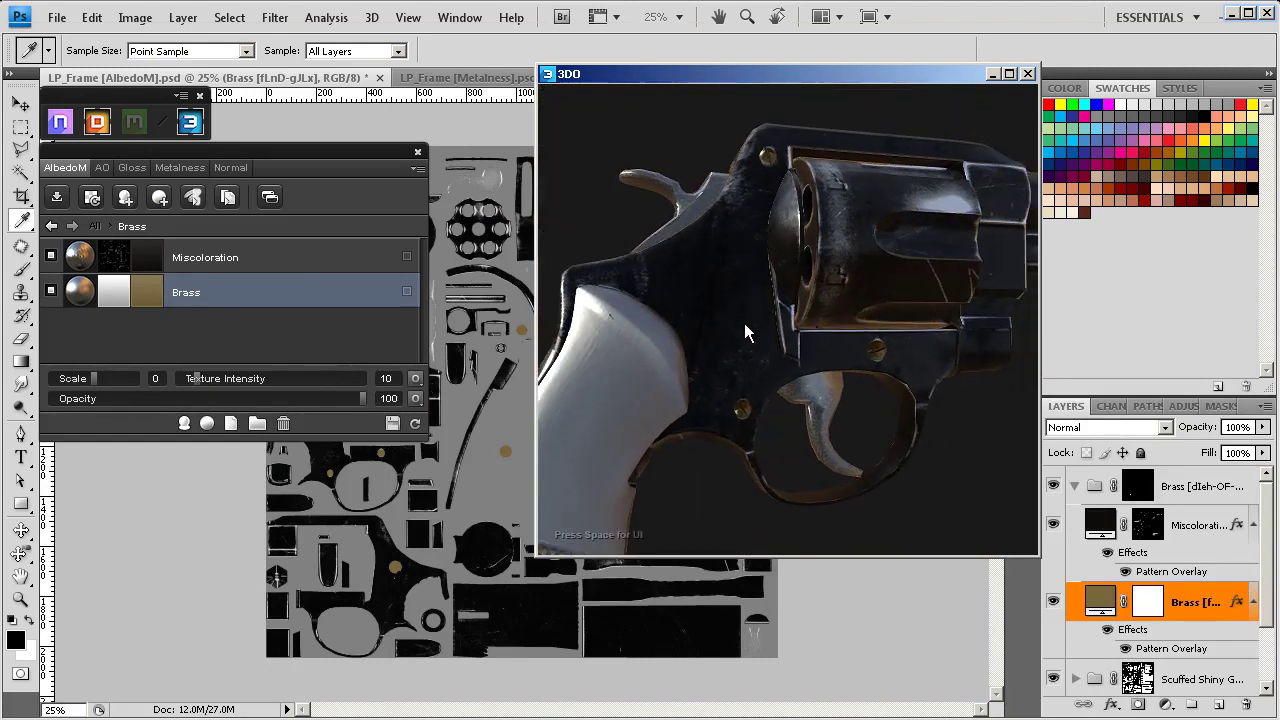
- Darken the Brass layer's reflectance further to #5c4d28 and inspect the grip screw on the model
{"action": "left_click", "coordinate": [155, 291]}
{"action": "mouse_move", "coordinate": [268, 346]}
{"action": "left_mouse_down"}
{"action": "mouse_move", "coordinate": [243, 394]}
{"action": "mouse_move", "coordinate": [252, 416]}
{"action": "mouse_move", "coordinate": [263, 412]}
{"action": "left_mouse_up"}
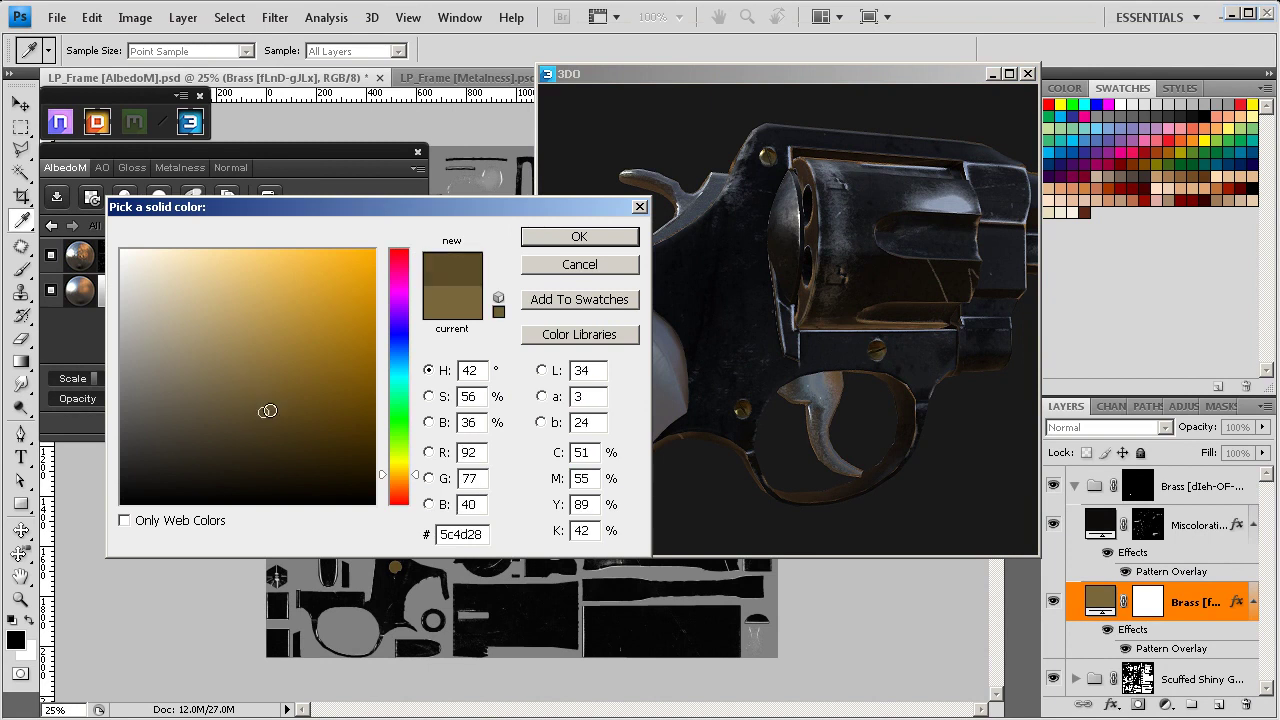
{"action": "left_click", "coordinate": [560, 237]}
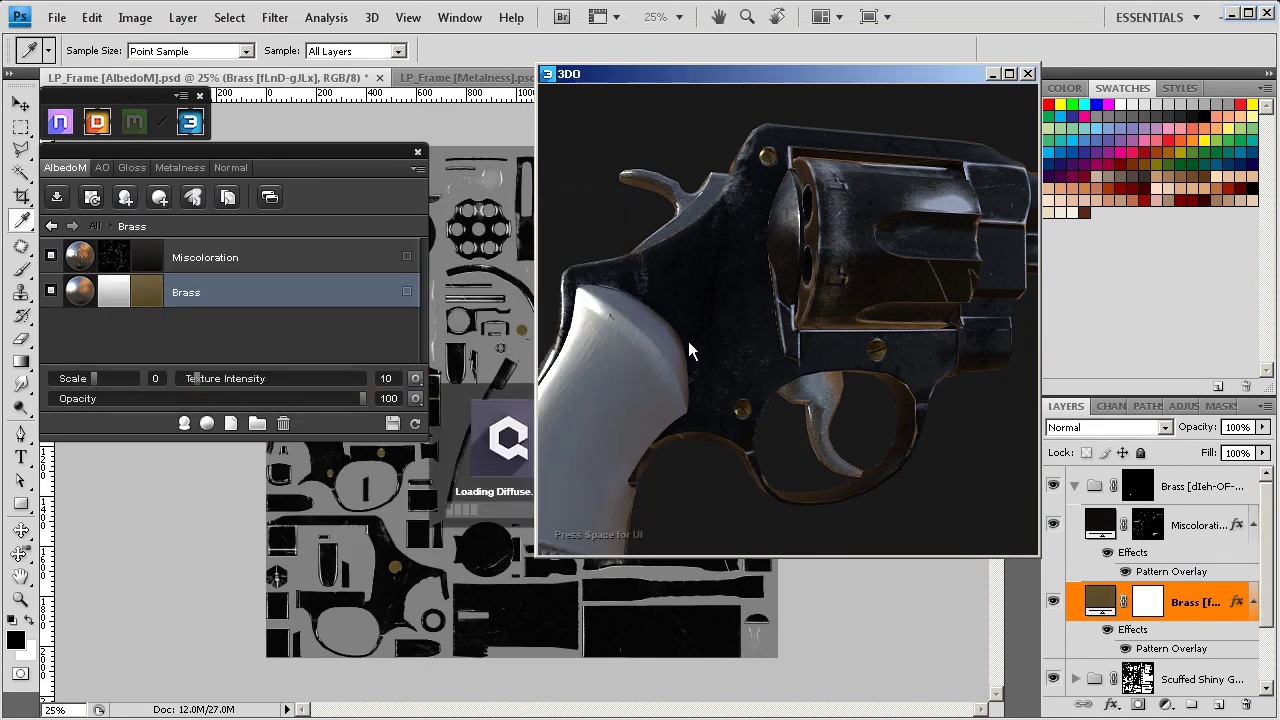
{"action": "left_click_drag", "start_coordinate": [657, 333], "coordinate": [720, 290]}
- Set the Brass layer's reflectance to #766438 and check the frame screws from the grip side
{"action": "left_click", "coordinate": [148, 292]}
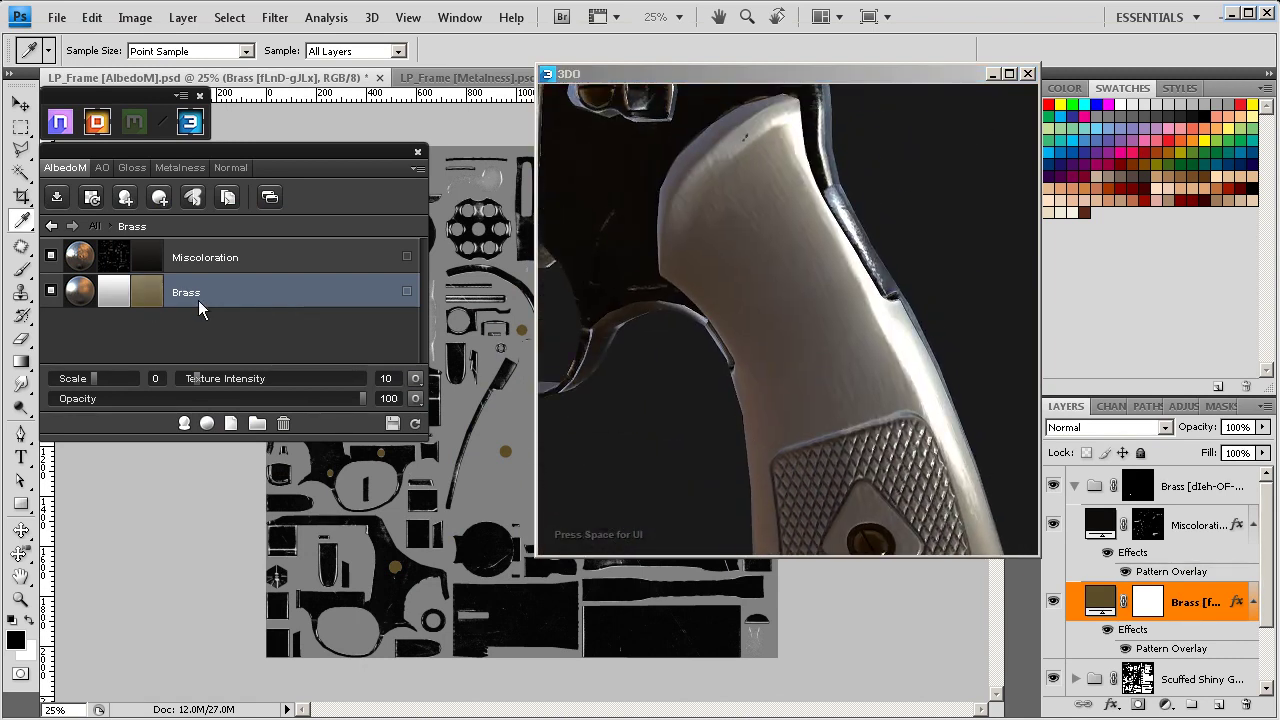
{"action": "left_click_drag", "start_coordinate": [254, 393], "coordinate": [256, 386]}
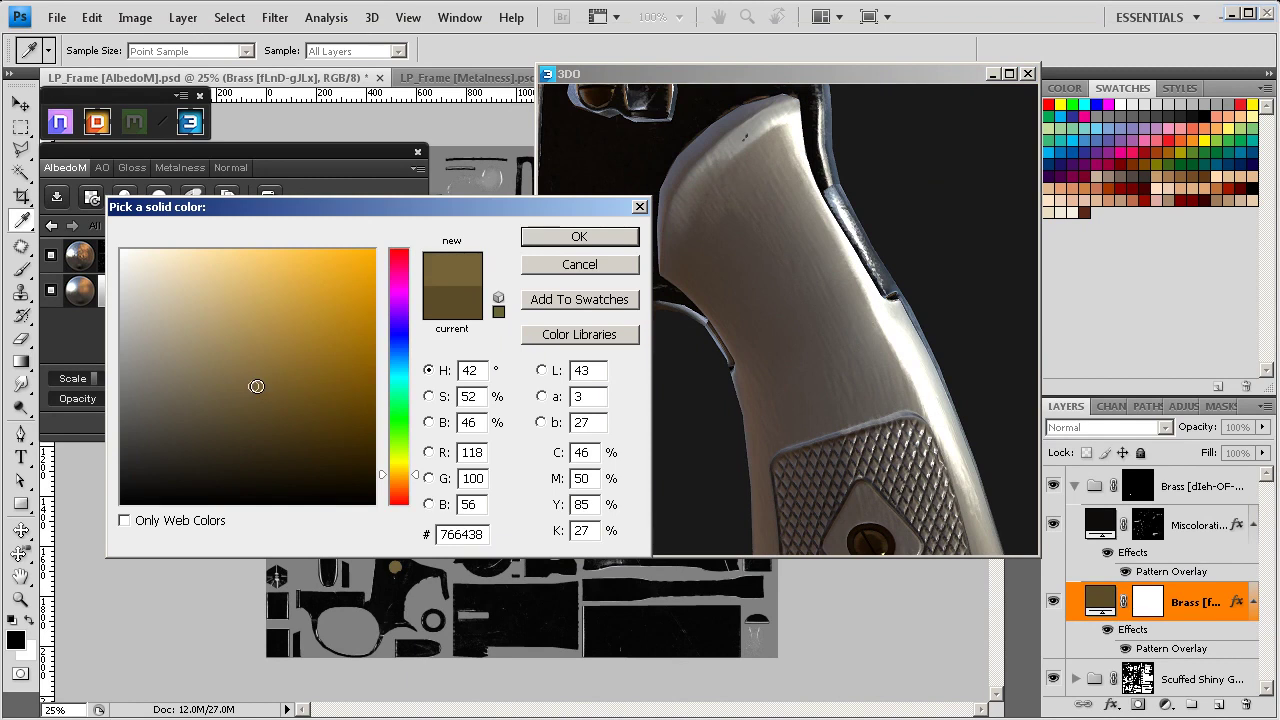
{"action": "left_click", "coordinate": [570, 238]}
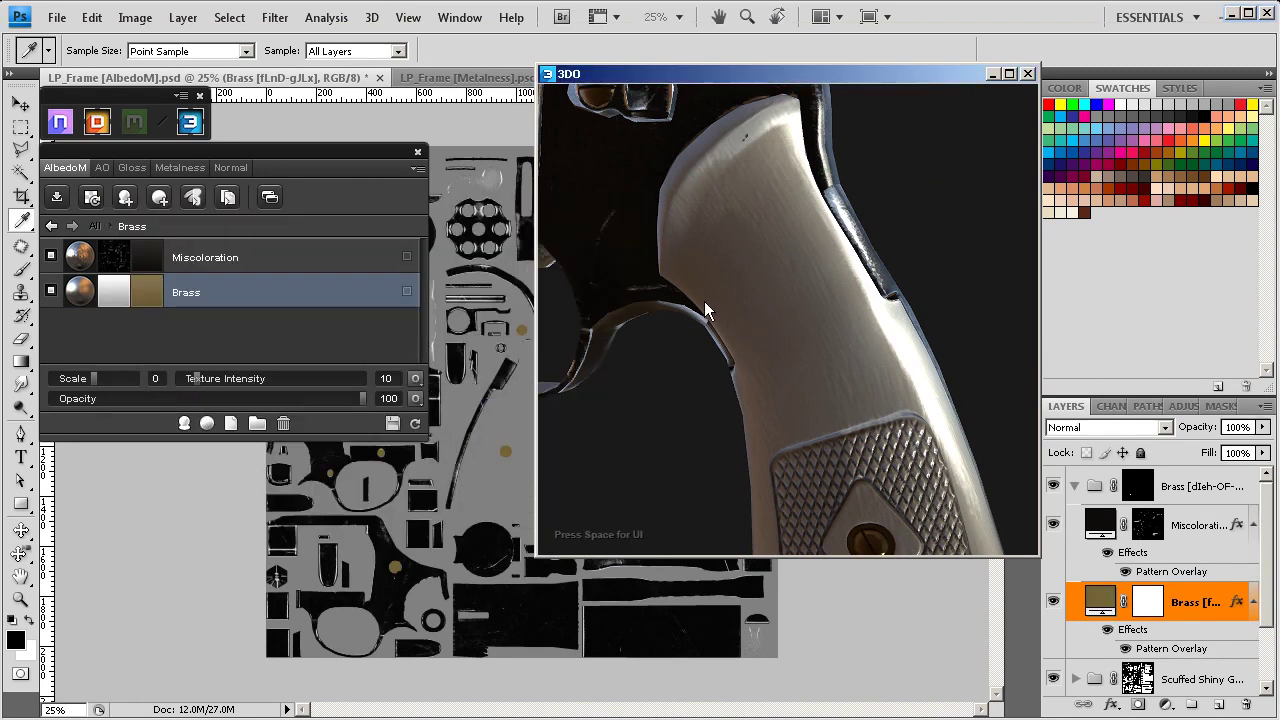
{"action": "left_click_drag", "start_coordinate": [666, 276], "coordinate": [683, 328]}
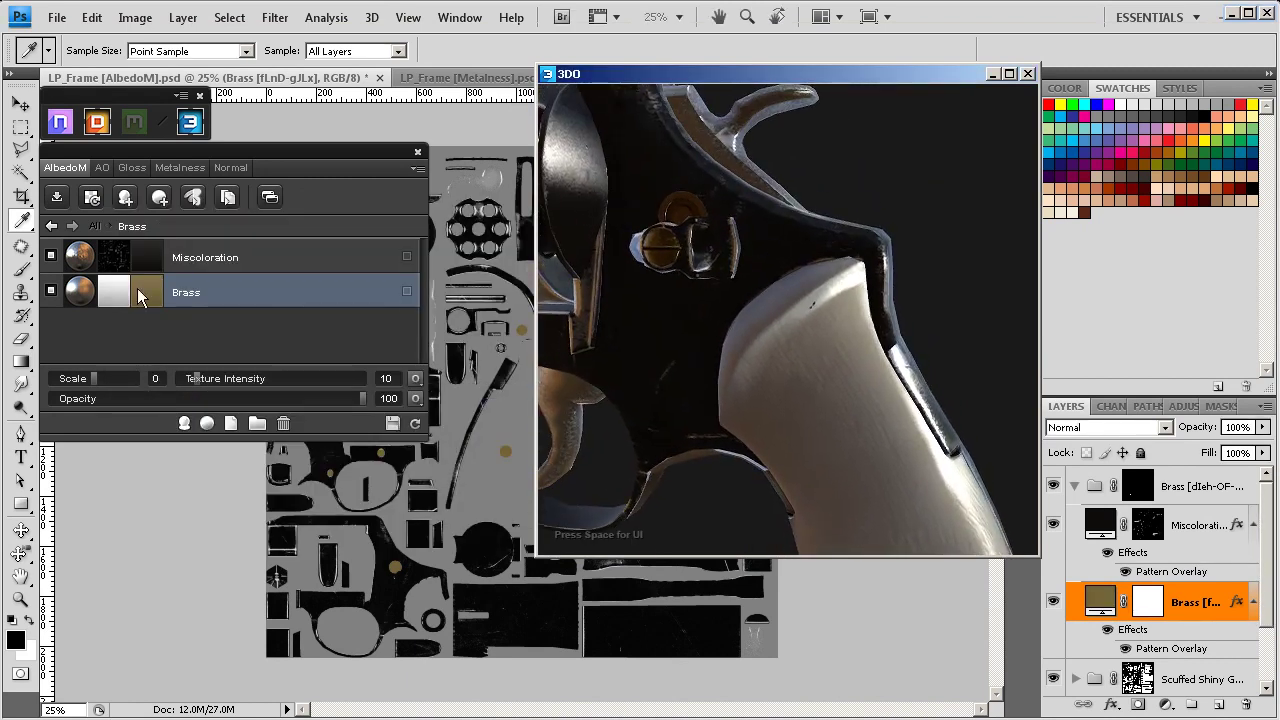
- Give the Brass layer a slightly lighter tan reflectance, inspect it on the revolver and return to the list of material groups
{"action": "left_click", "coordinate": [125, 289]}
{"action": "left_click_drag", "start_coordinate": [257, 380], "coordinate": [243, 369]}
{"action": "left_click", "coordinate": [549, 239]}
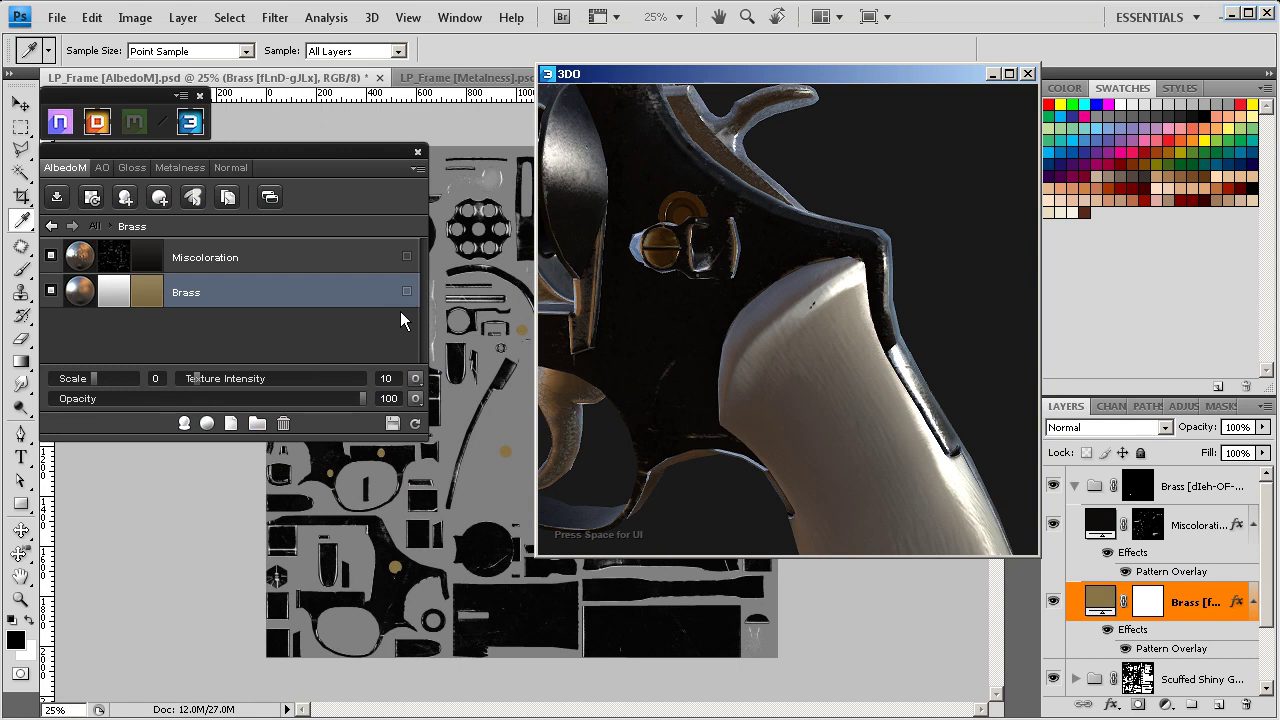
{"action": "left_click_drag", "start_coordinate": [708, 362], "coordinate": [714, 392]}
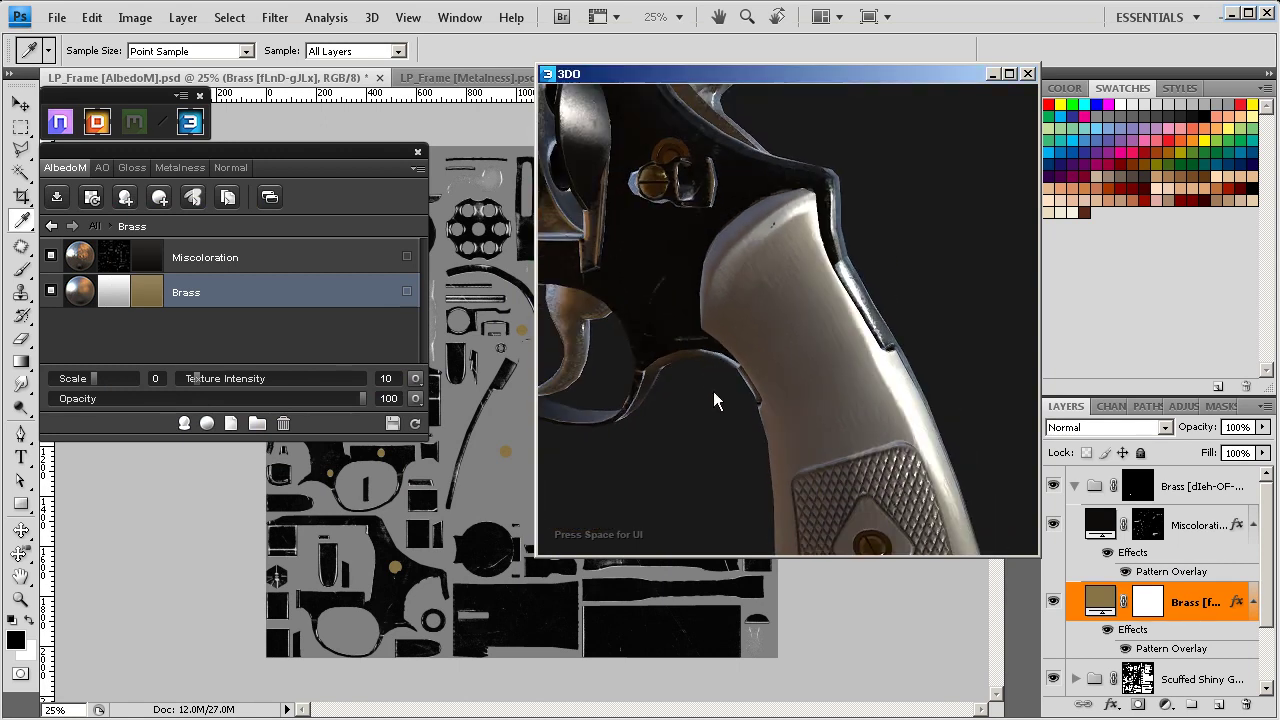
{"action": "left_click", "coordinate": [51, 226]}
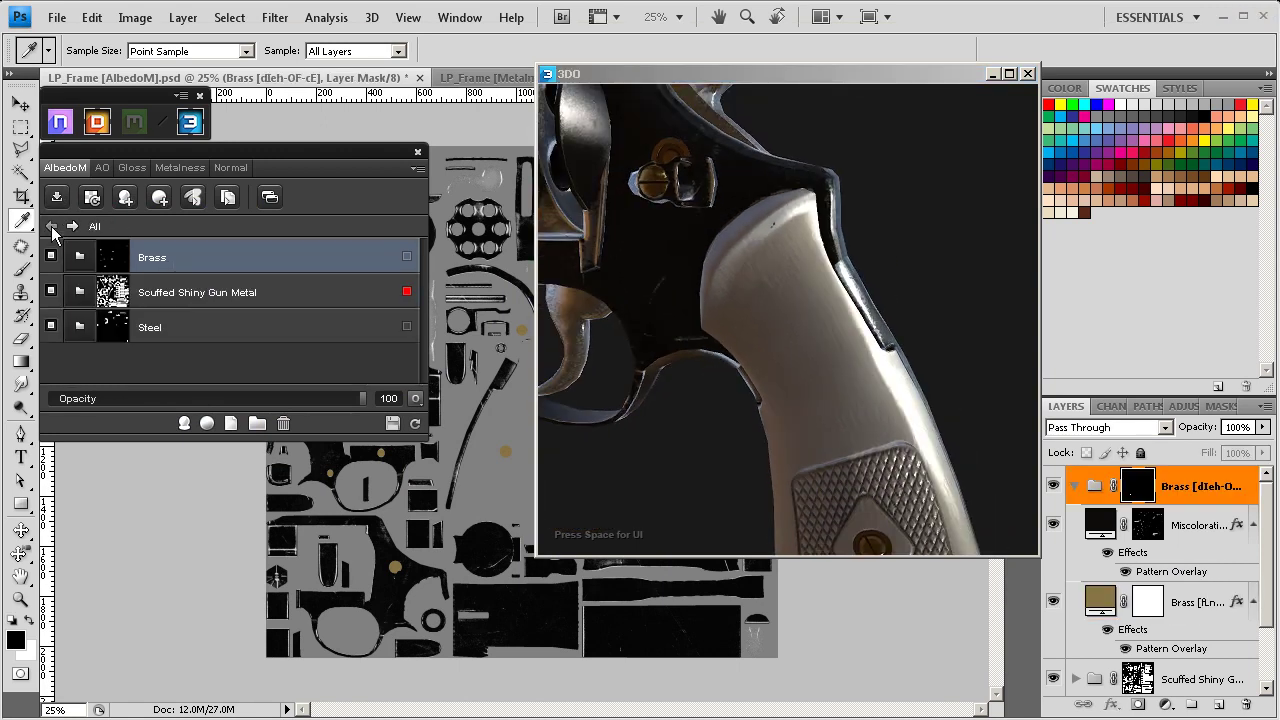
- Select the Steel group, open the Material Browser to add a smart material, and fit the browser window to the screen
{"action": "left_click_drag", "start_coordinate": [611, 410], "coordinate": [697, 372]}
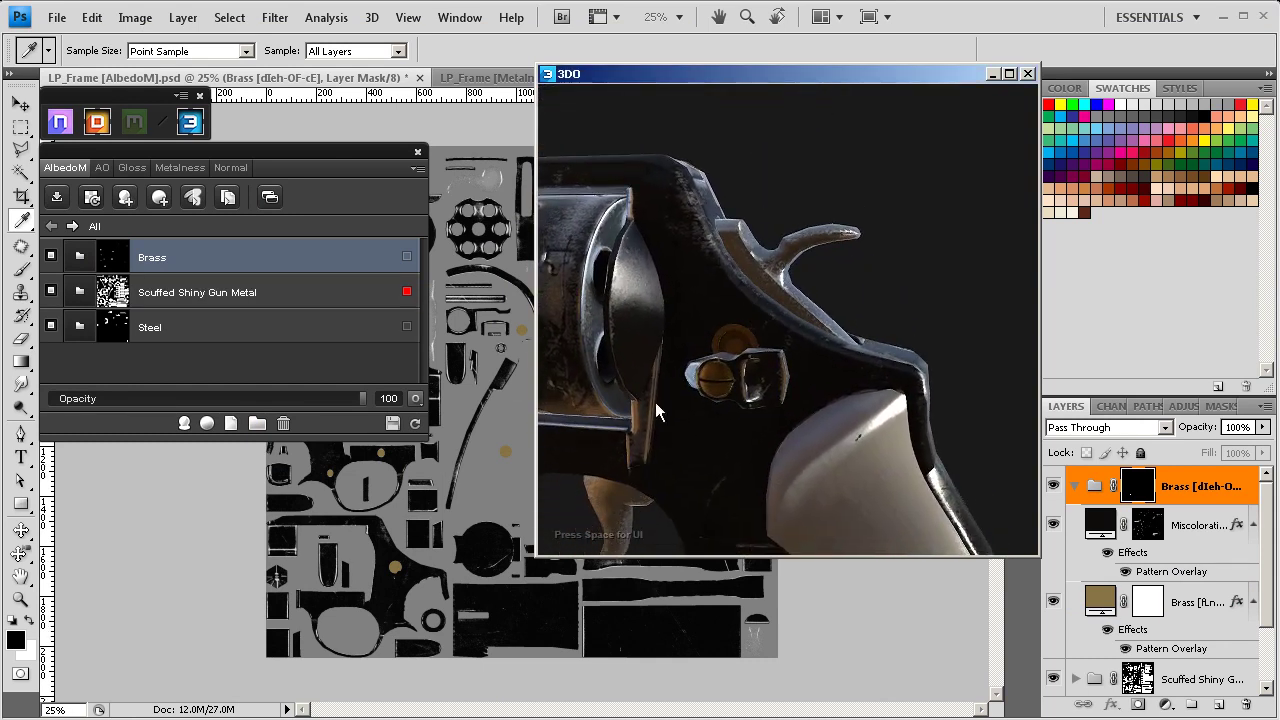
{"action": "left_click_drag", "start_coordinate": [673, 458], "coordinate": [760, 368]}
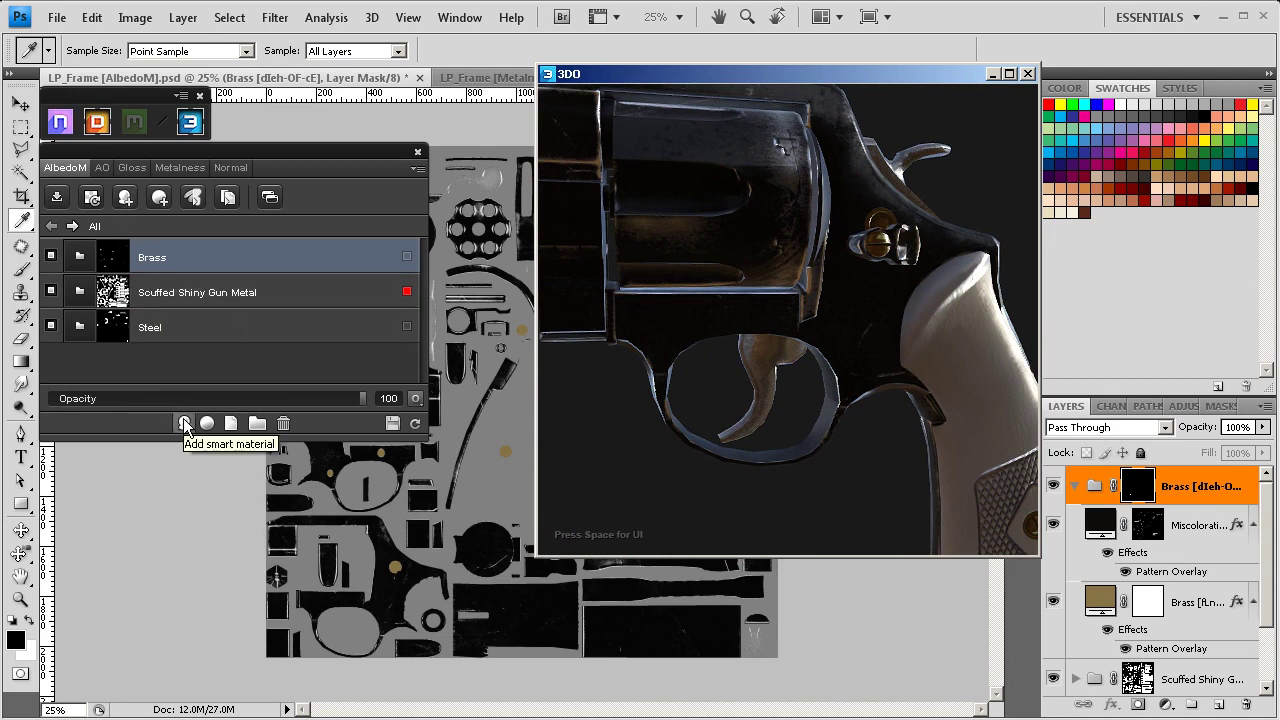
{"action": "left_click", "coordinate": [168, 327]}
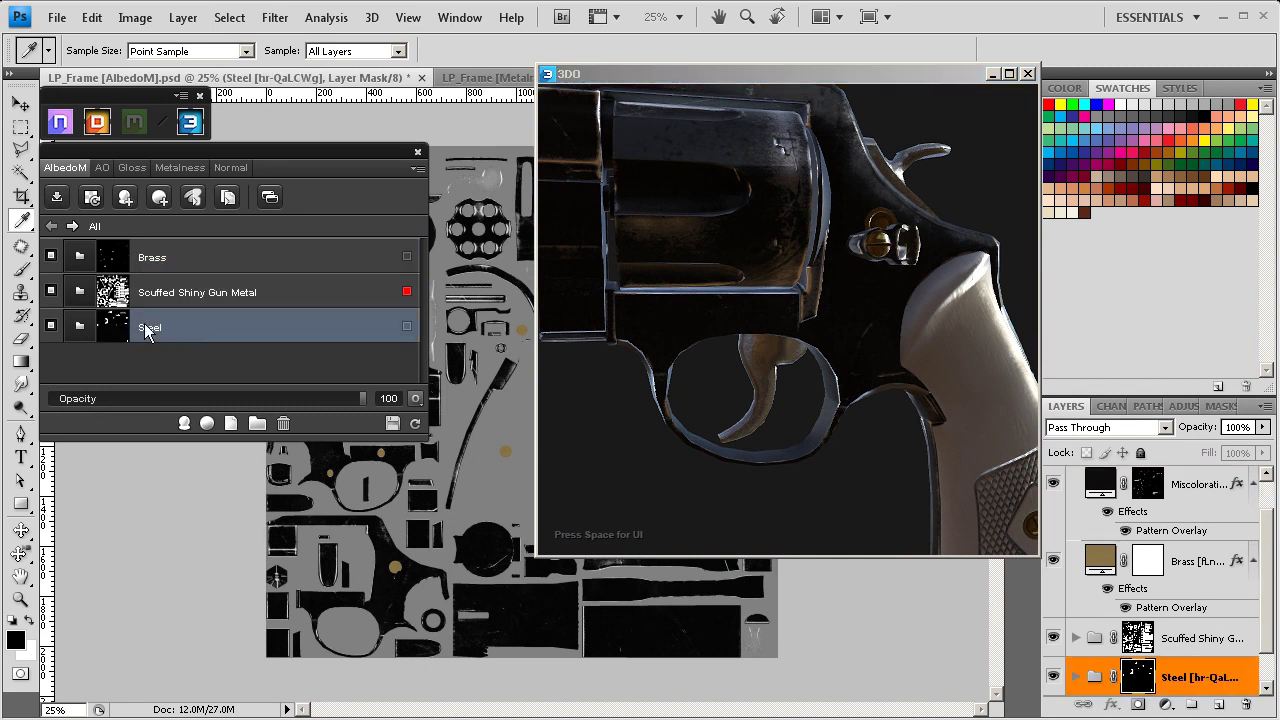
{"action": "left_click", "coordinate": [184, 423]}
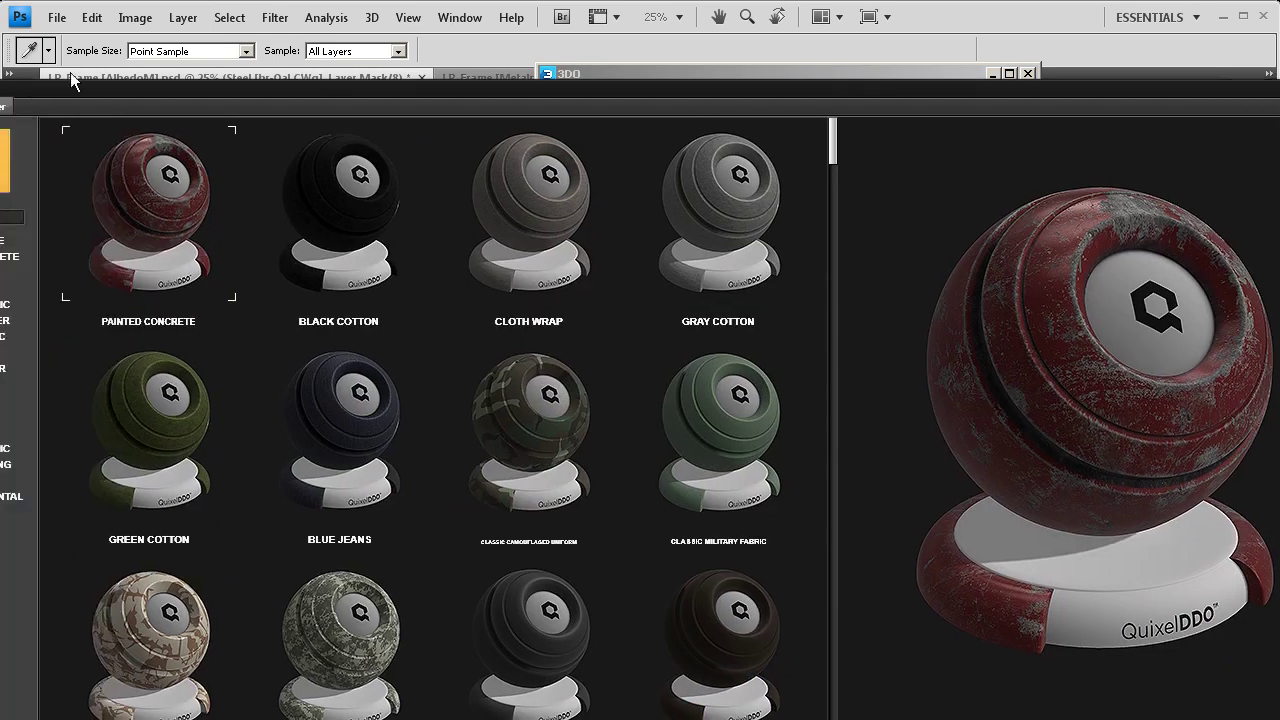
{"action": "left_click_drag", "start_coordinate": [29, 90], "coordinate": [100, 11]}
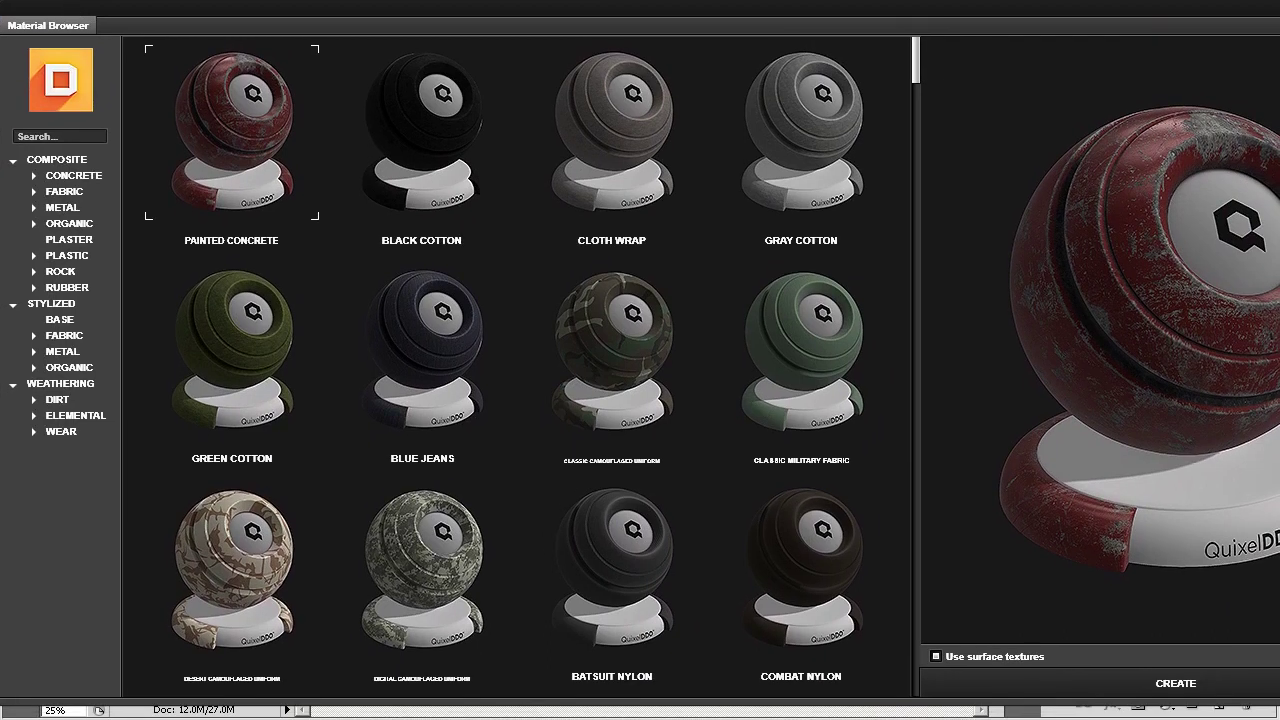
{"action": "mouse_move", "coordinate": [1279, 704]}
{"action": "left_mouse_down"}
{"action": "mouse_move", "coordinate": [1171, 717]}
{"action": "mouse_move", "coordinate": [1279, 719]}
{"action": "left_mouse_up"}
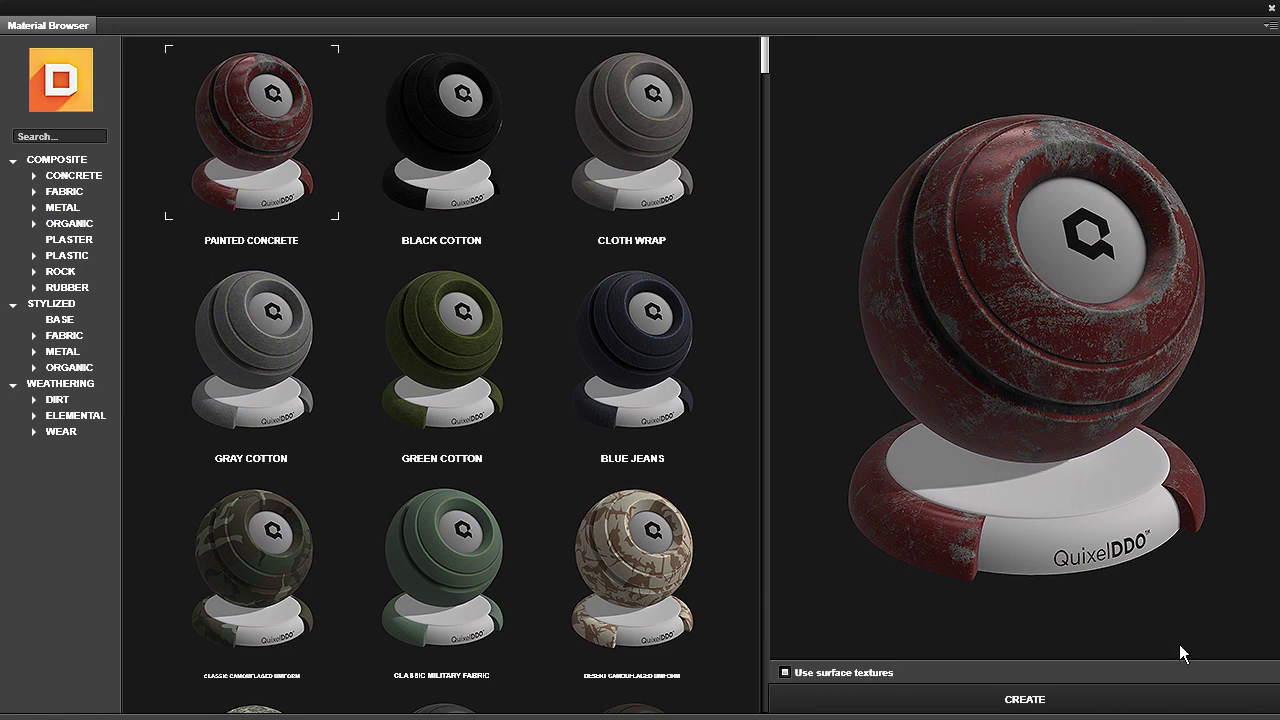
- Create the Black Gun Metal material from the composite metals
{"action": "left_click", "coordinate": [62, 208]}
{"action": "mouse_move", "coordinate": [768, 93]}
{"action": "left_mouse_down"}
{"action": "mouse_move", "coordinate": [772, 430]}
{"action": "mouse_move", "coordinate": [757, 604]}
{"action": "mouse_move", "coordinate": [771, 527]}
{"action": "mouse_move", "coordinate": [769, 574]}
{"action": "left_mouse_up"}
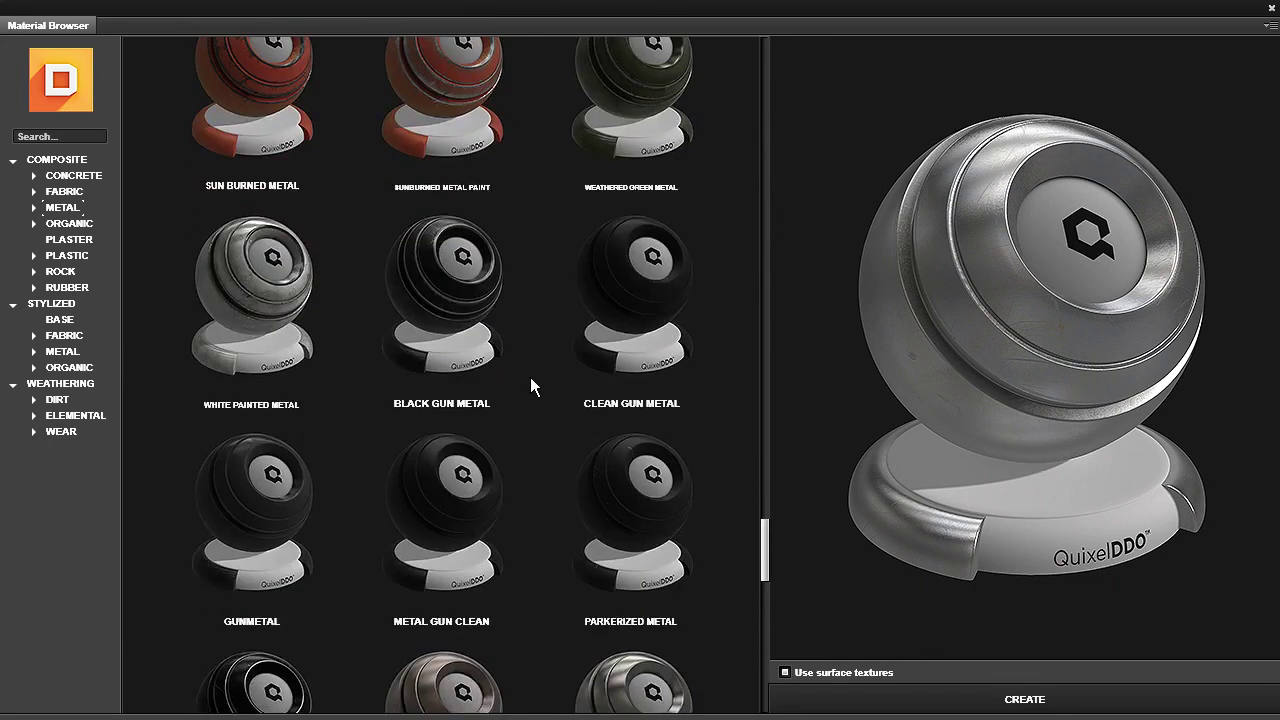
{"action": "left_click", "coordinate": [433, 291]}
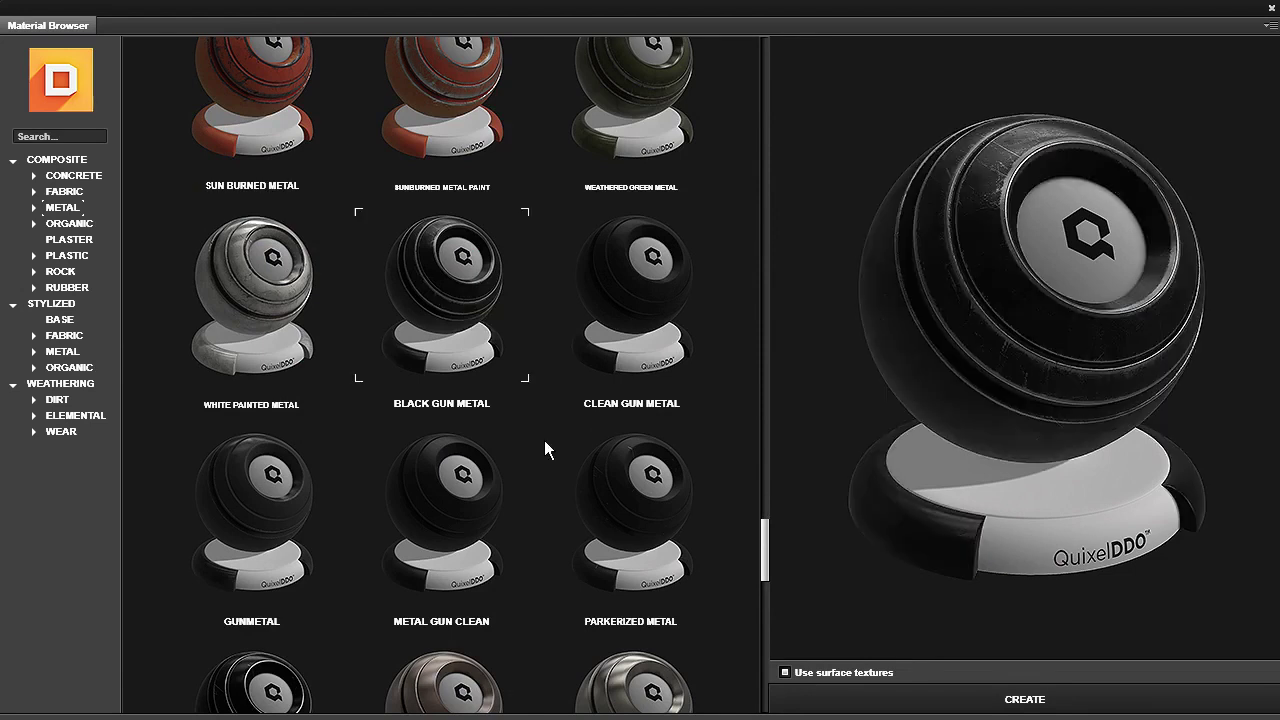
{"action": "left_click", "coordinate": [980, 700]}
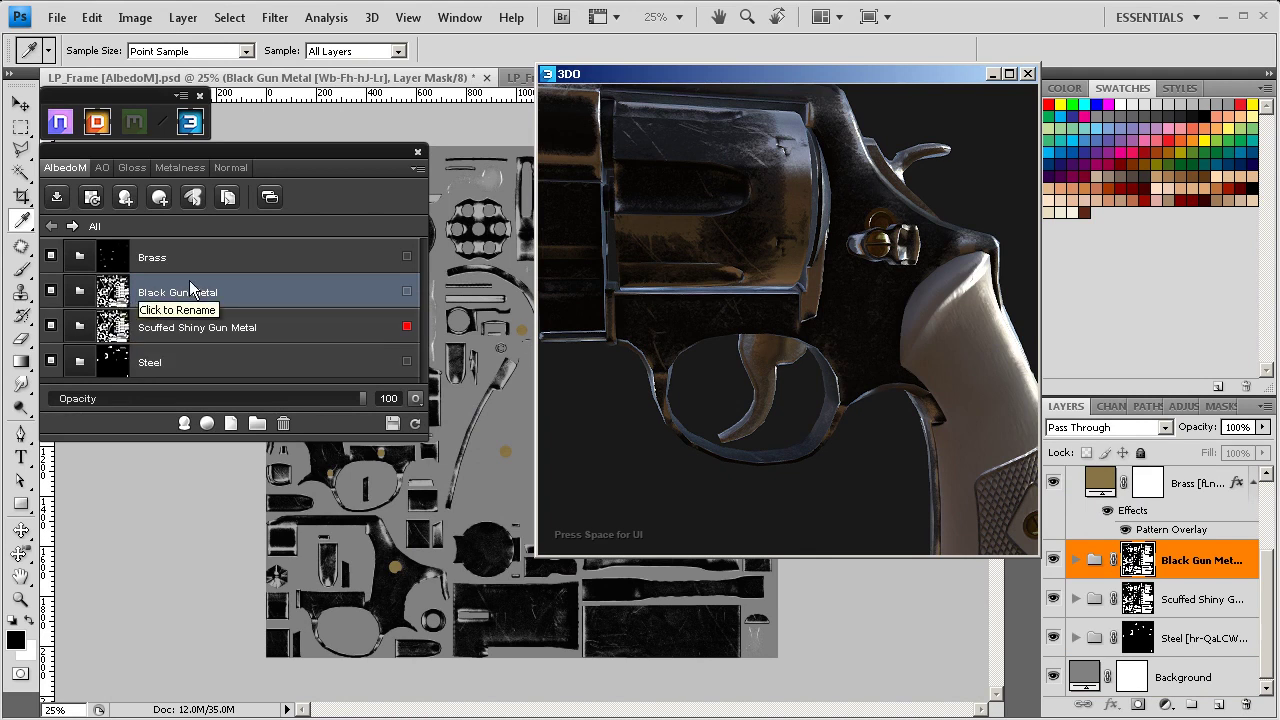
- Assign the Steel material ID to the Black Gun Metal mask and inspect the trigger and hammer on the model
{"action": "left_click", "coordinate": [113, 293]}
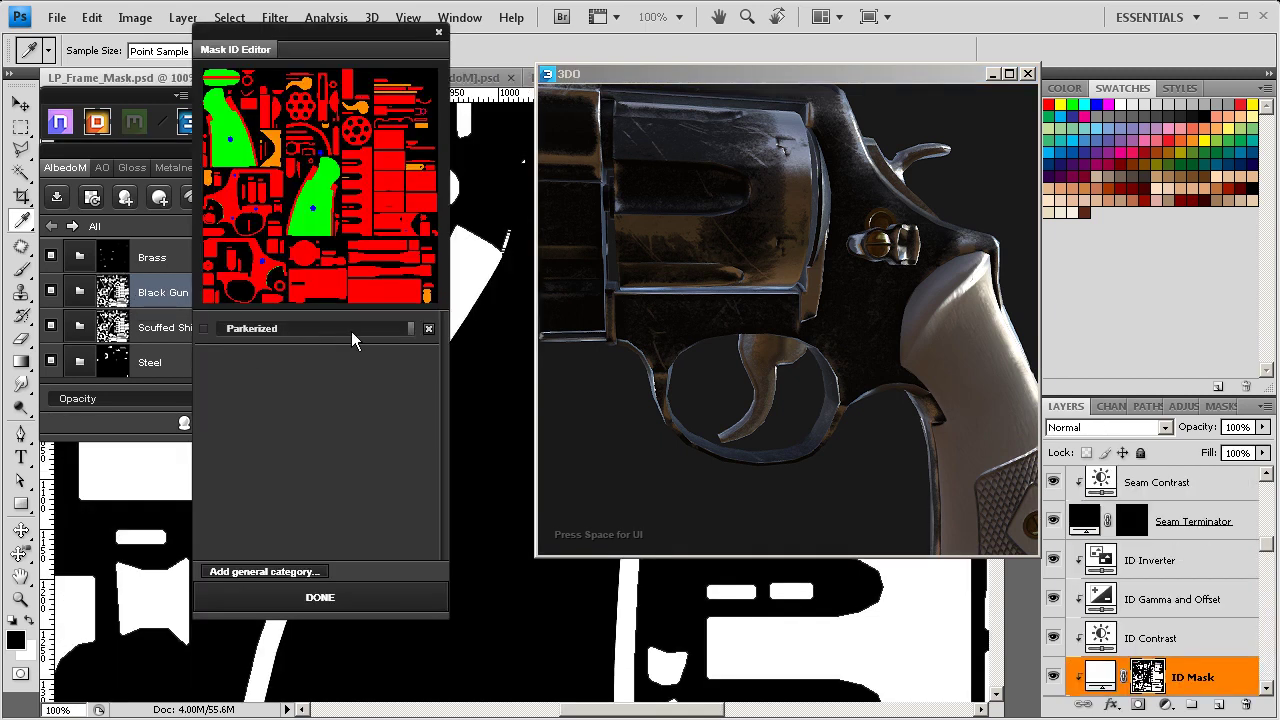
{"action": "left_click", "coordinate": [362, 113]}
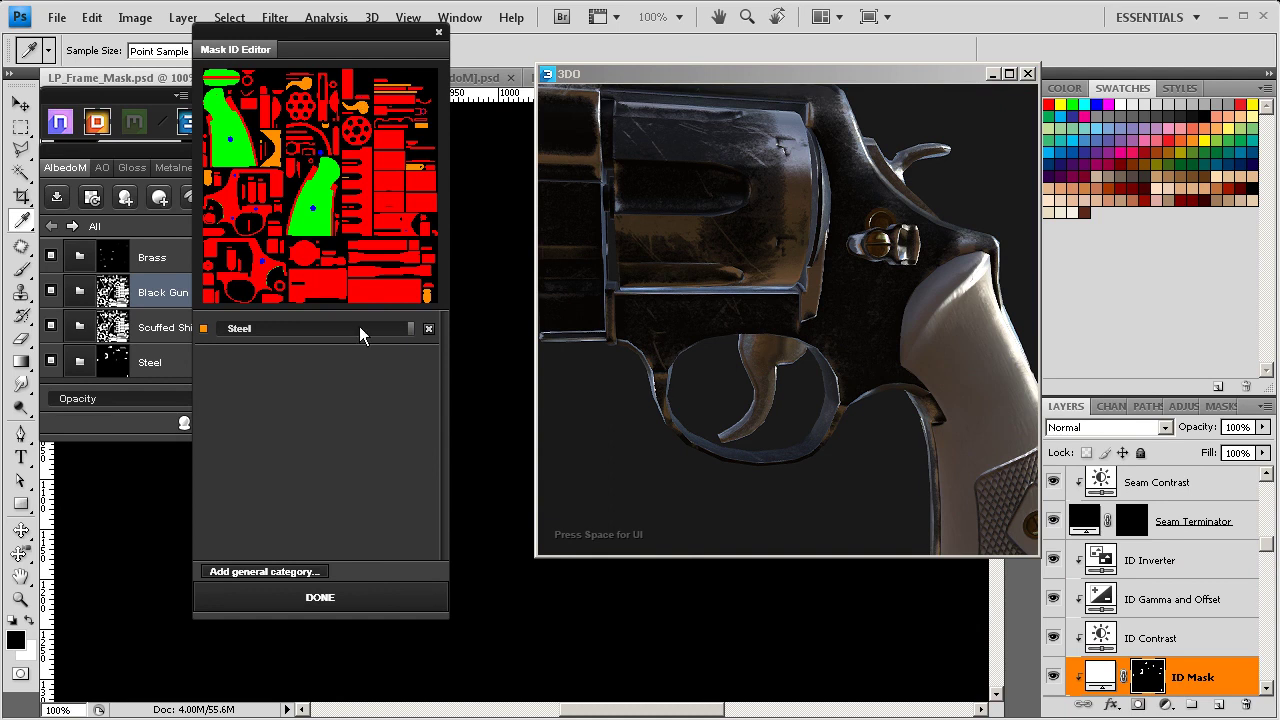
{"action": "left_click", "coordinate": [338, 600]}
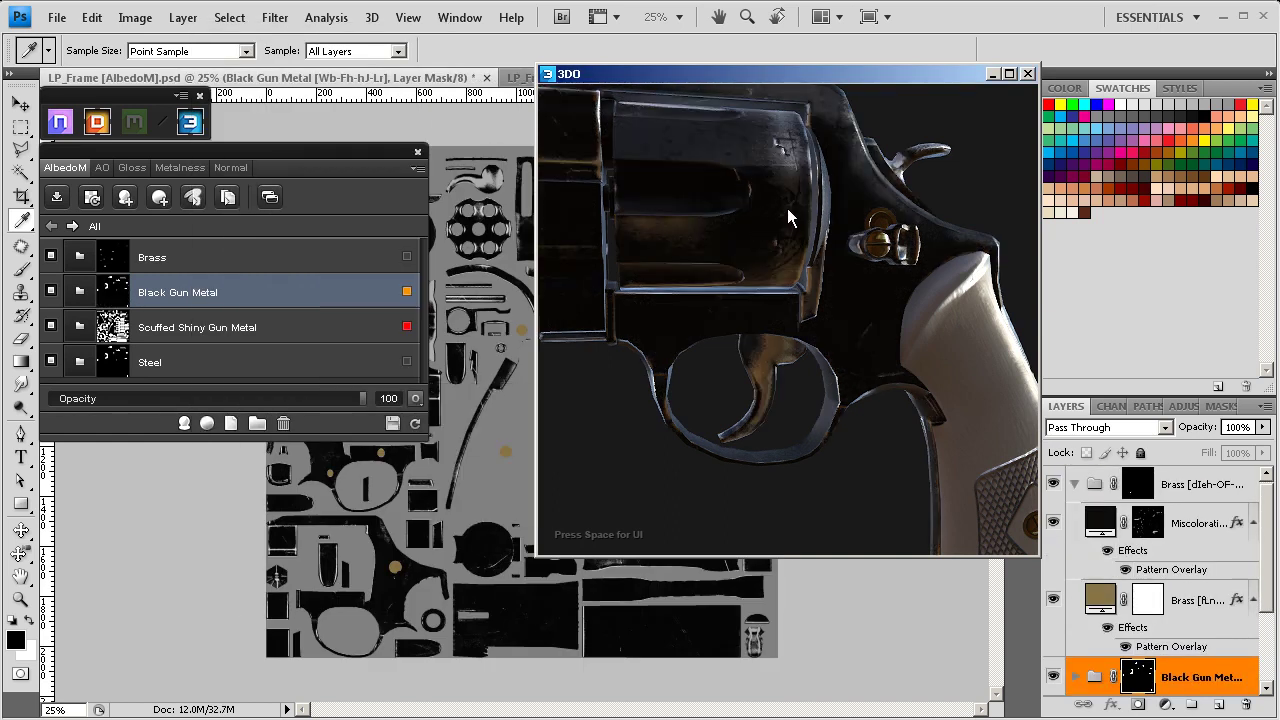
{"action": "left_click_drag", "start_coordinate": [879, 262], "coordinate": [787, 417]}
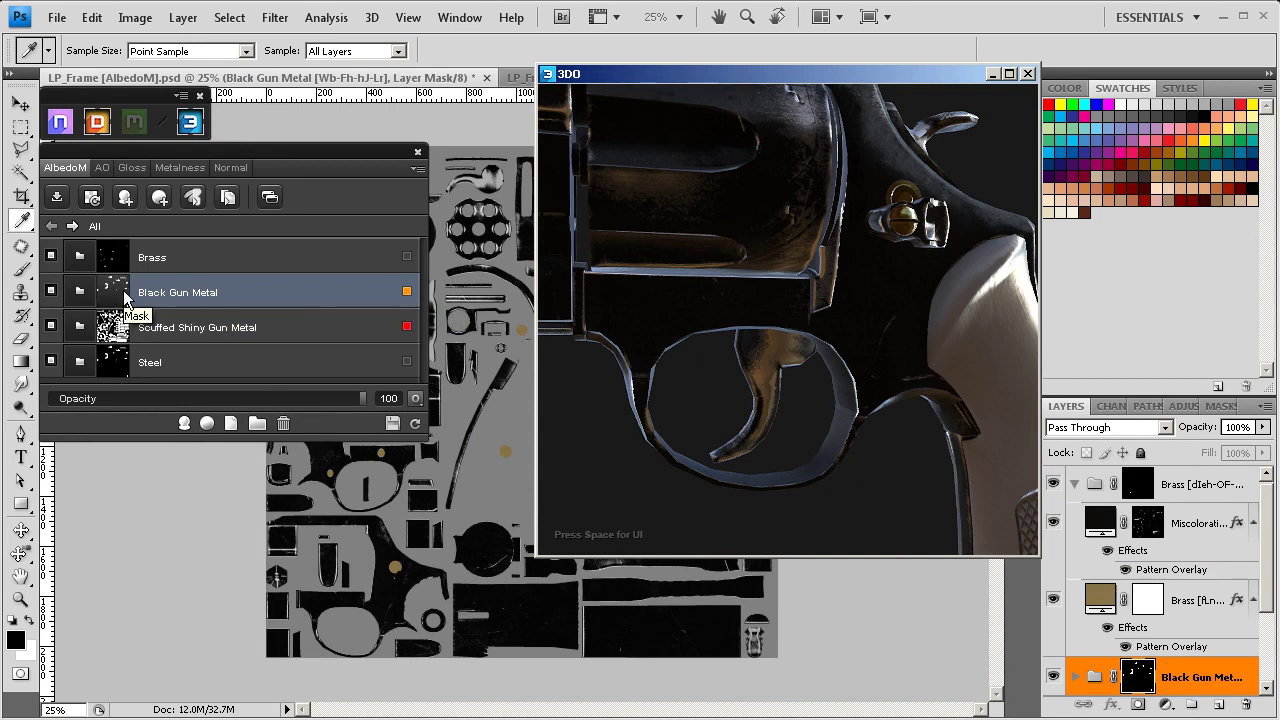
- Set the reflectance of the Scratched Metal layer inside Black Gun Metal to dark brown #5e4d2e and inspect the revolver
{"action": "left_click", "coordinate": [80, 291]}
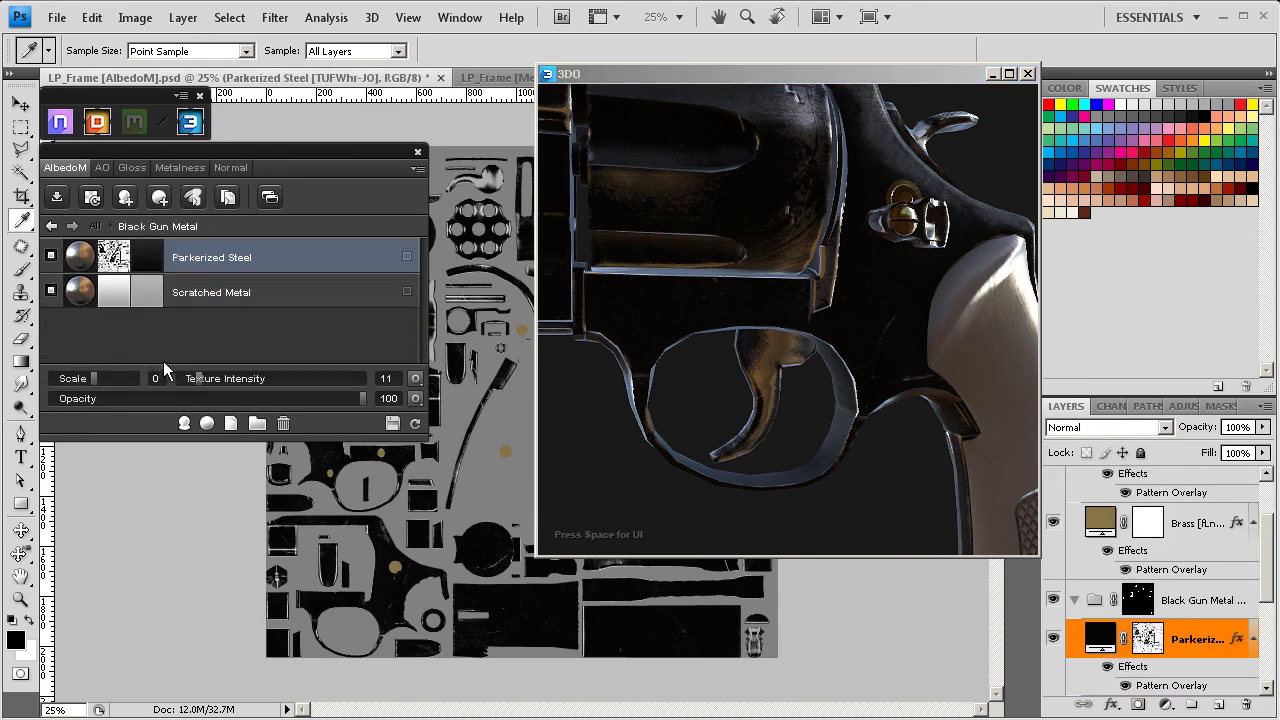
{"action": "left_click", "coordinate": [147, 296]}
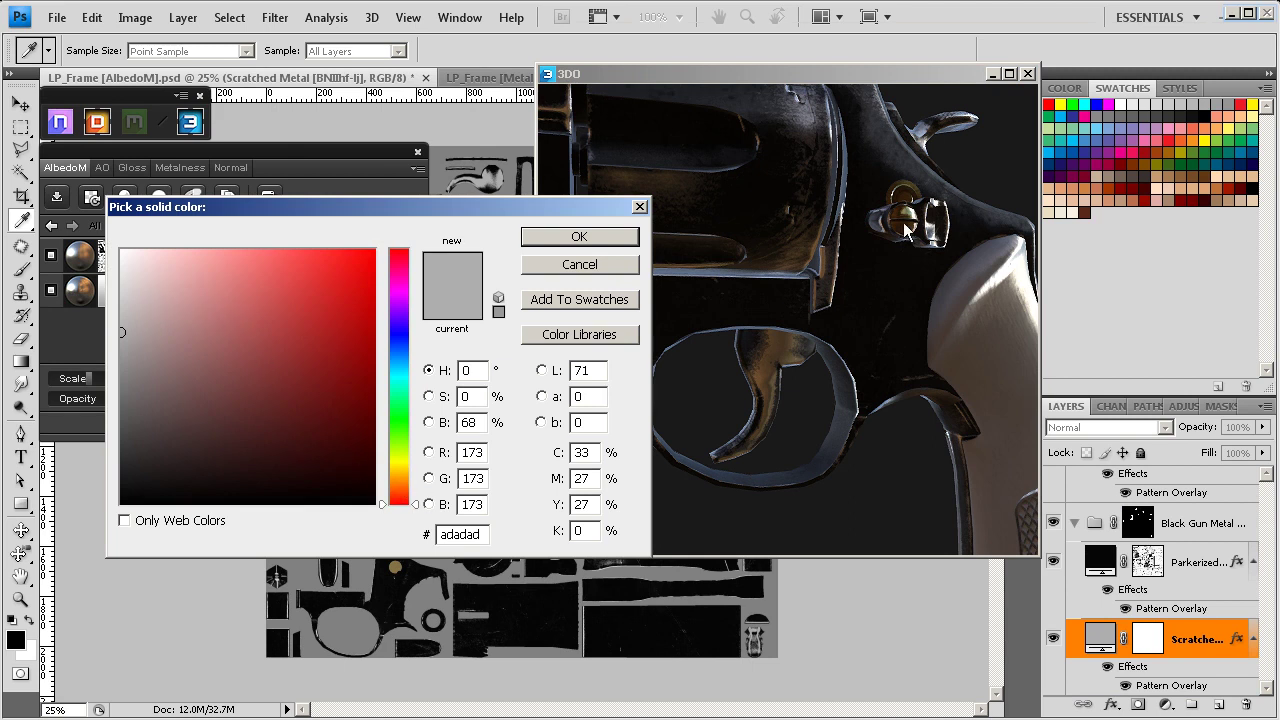
{"action": "mouse_move", "coordinate": [402, 482]}
{"action": "left_mouse_down"}
{"action": "mouse_move", "coordinate": [380, 490]}
{"action": "mouse_move", "coordinate": [381, 478]}
{"action": "left_mouse_up"}
{"action": "left_click", "coordinate": [249, 392]}
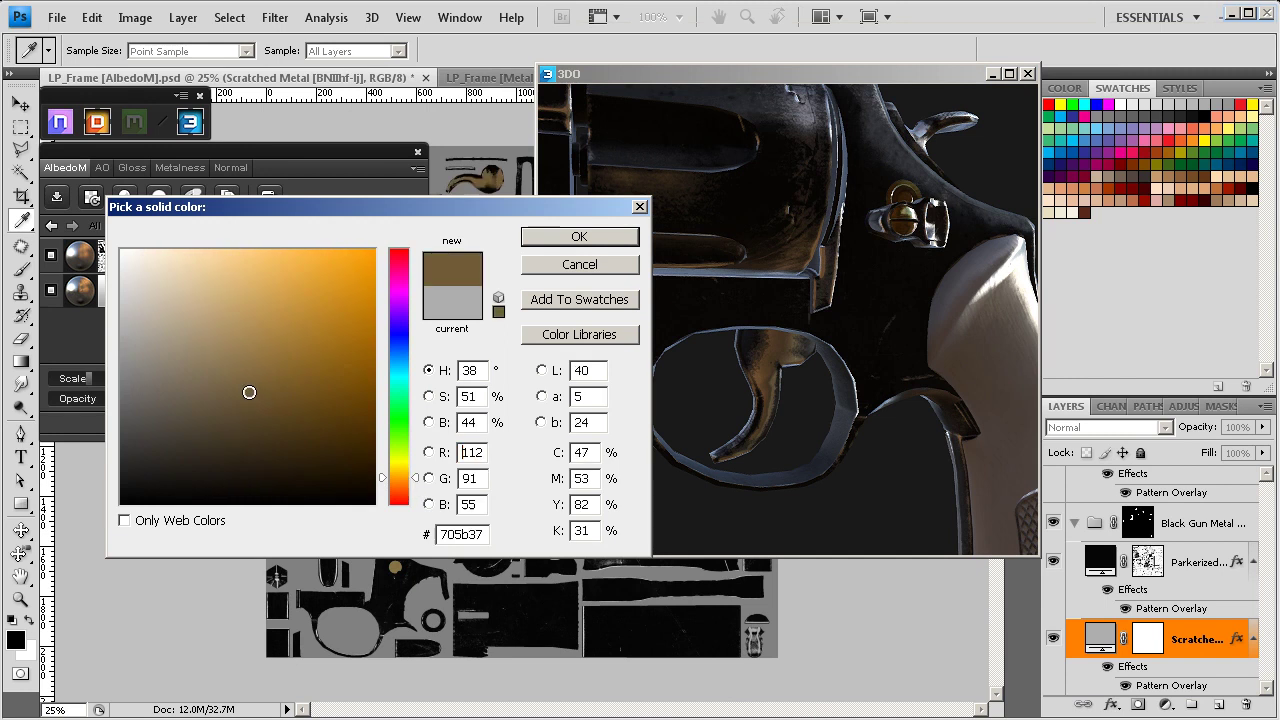
{"action": "left_click_drag", "start_coordinate": [243, 406], "coordinate": [250, 410]}
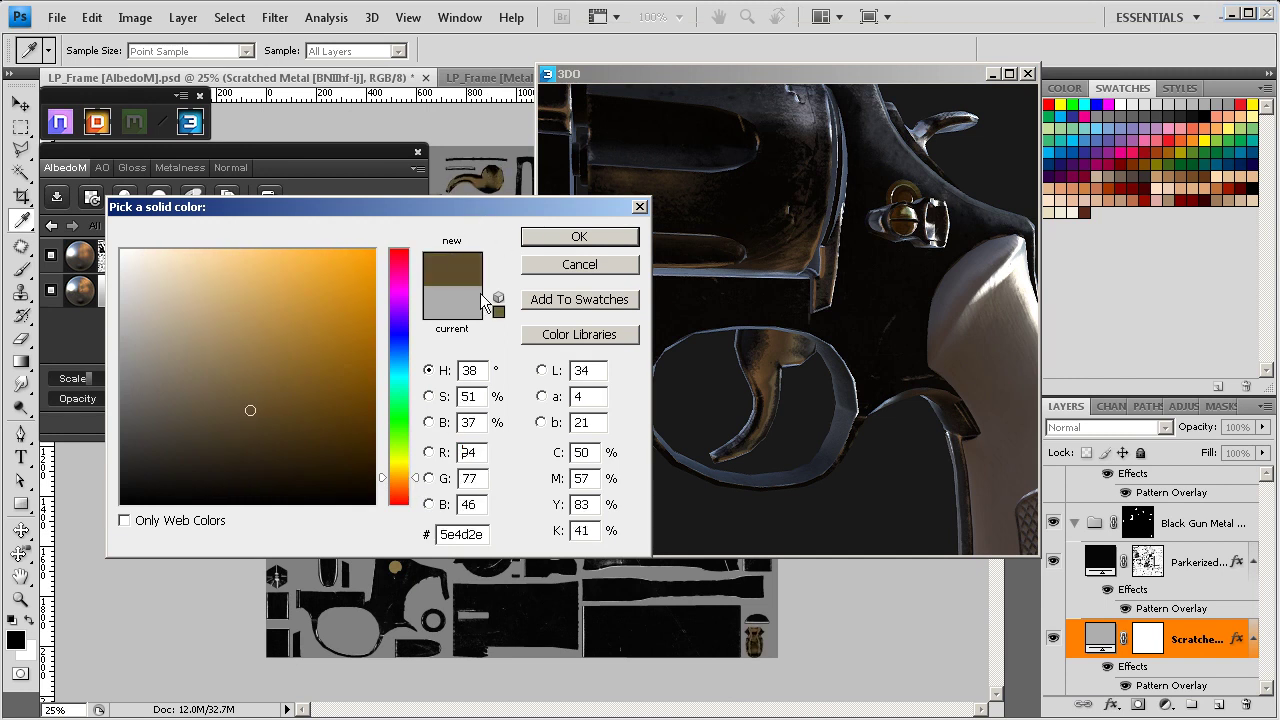
{"action": "left_click", "coordinate": [557, 243]}
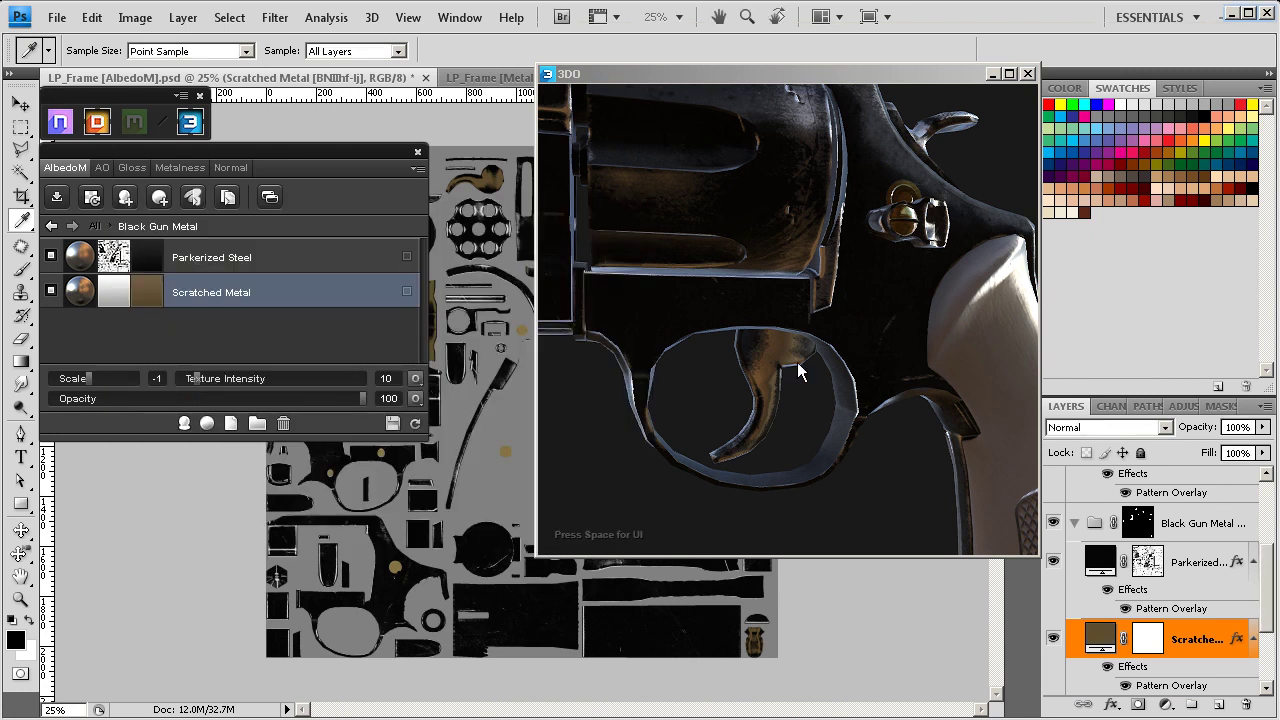
{"action": "left_click_drag", "start_coordinate": [795, 367], "coordinate": [771, 318]}
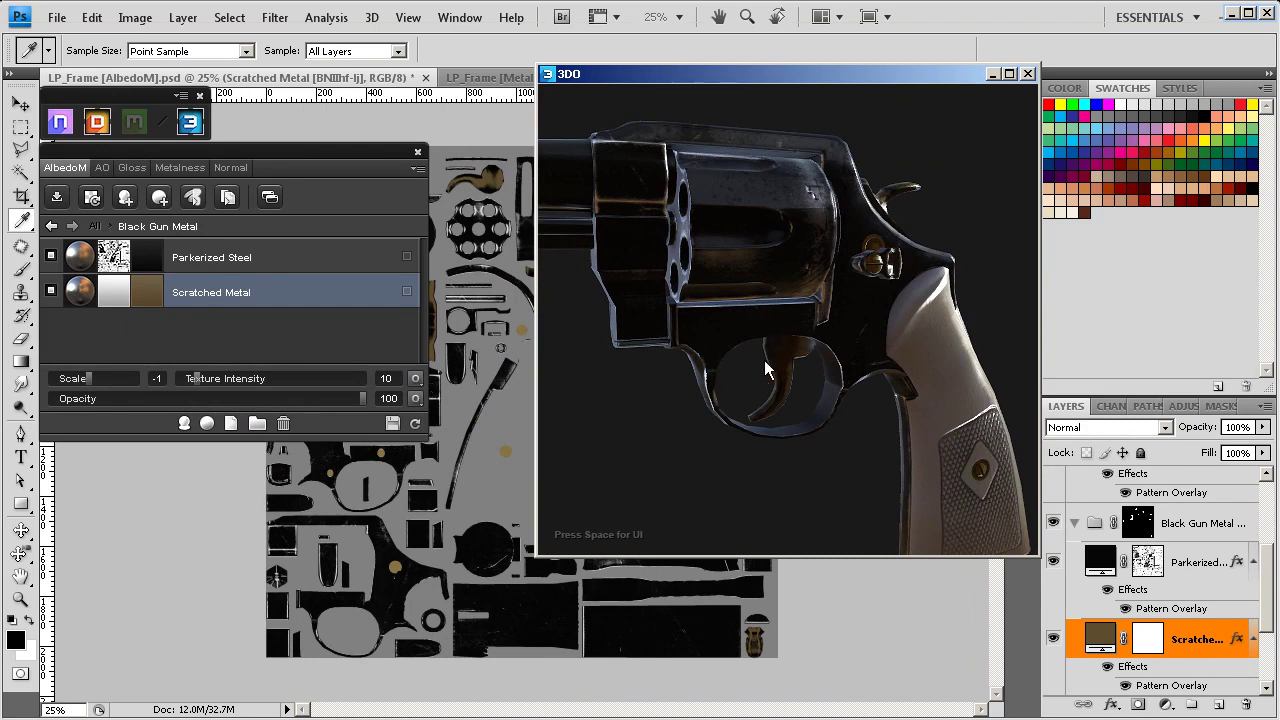
- Compare the first three image-based reflection environments in the 3D preview, choose the third, and inspect the trigger and whole revolver under it
{"action": "key", "text": "space"}
{"action": "scroll", "coordinate": [725, 292], "scroll_direction": "up", "scroll_amount": 1}
{"action": "scroll", "coordinate": [725, 292], "scroll_direction": "up", "scroll_amount": 5}
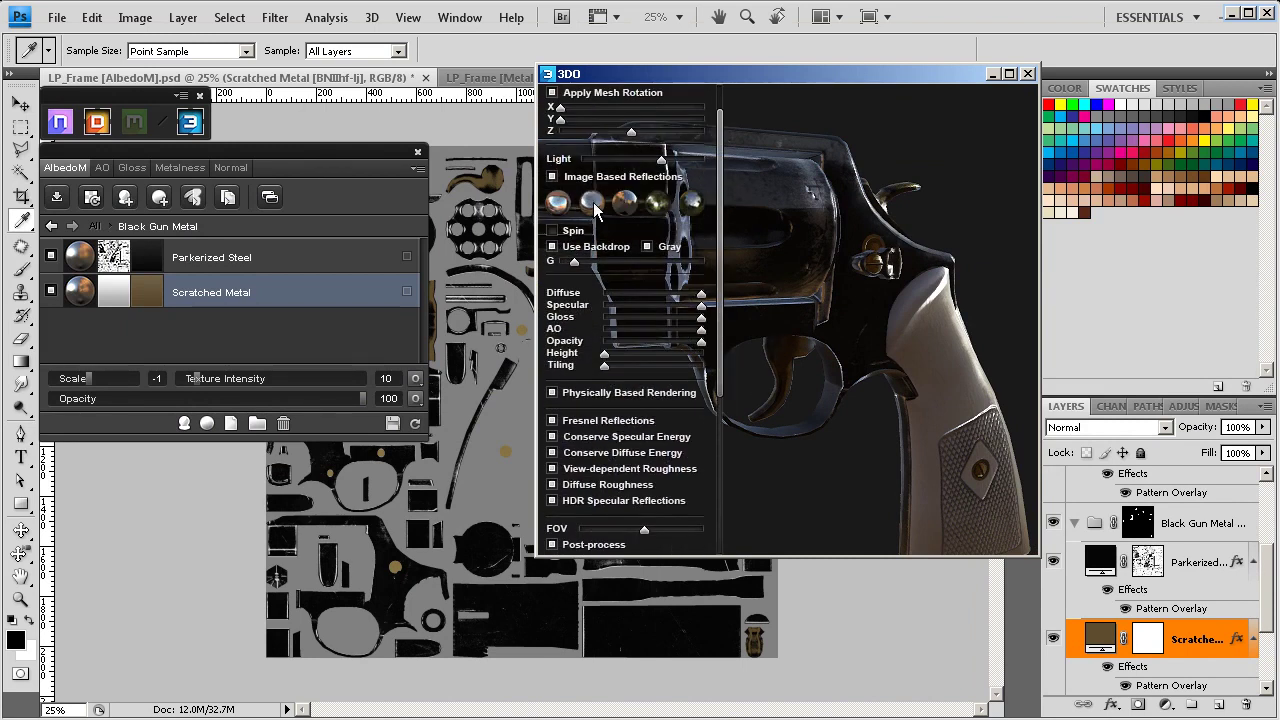
{"action": "left_click", "coordinate": [594, 205]}
{"action": "left_click", "coordinate": [561, 213]}
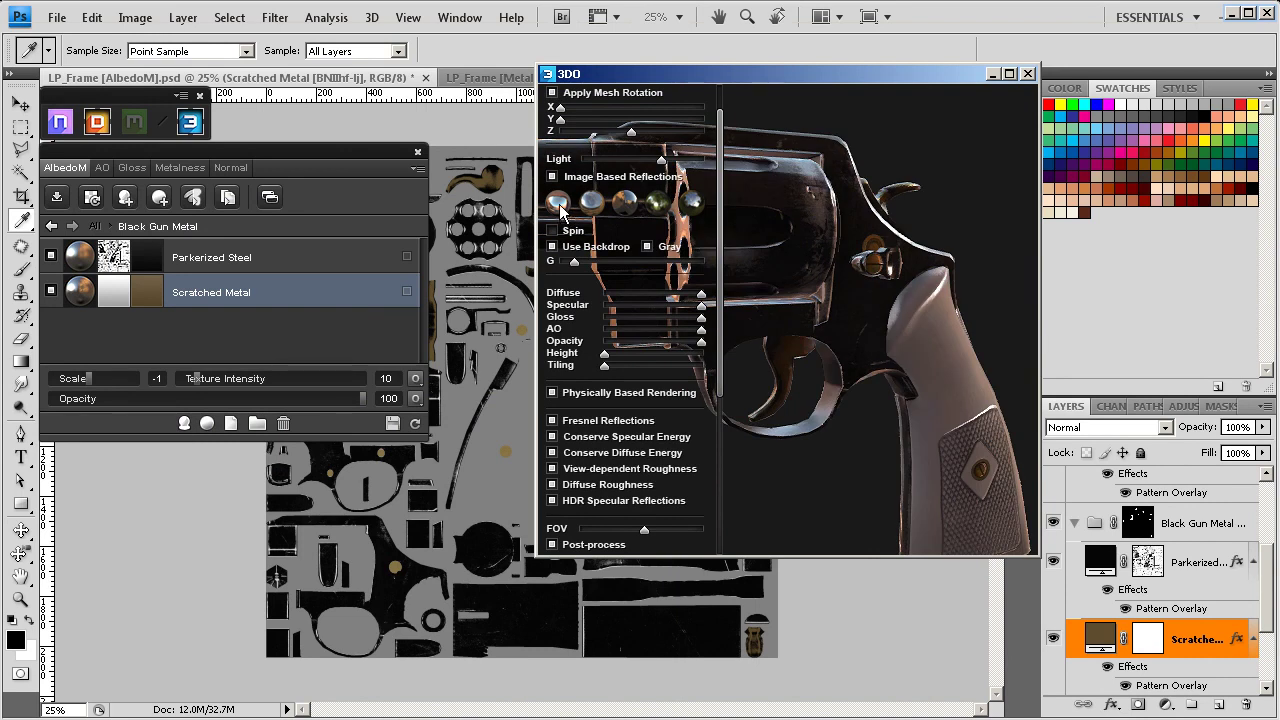
{"action": "left_click_drag", "start_coordinate": [849, 307], "coordinate": [788, 316]}
{"action": "left_click", "coordinate": [607, 205]}
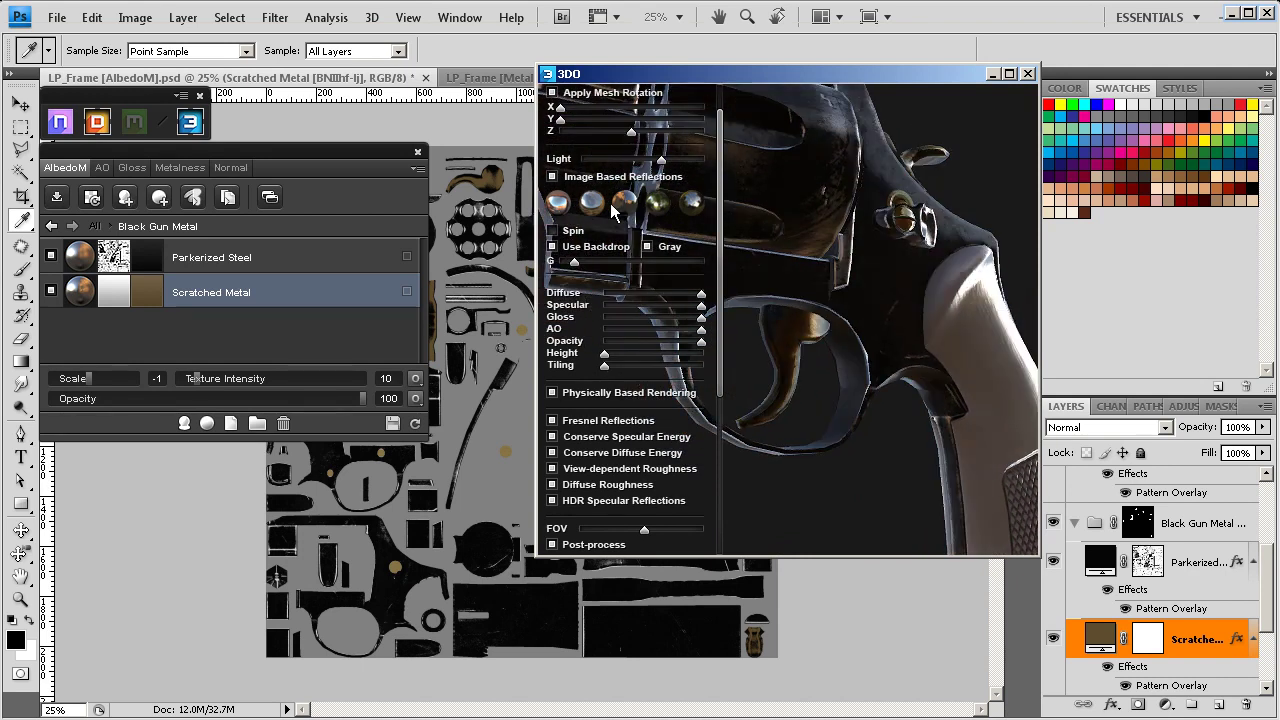
{"action": "left_click", "coordinate": [625, 204]}
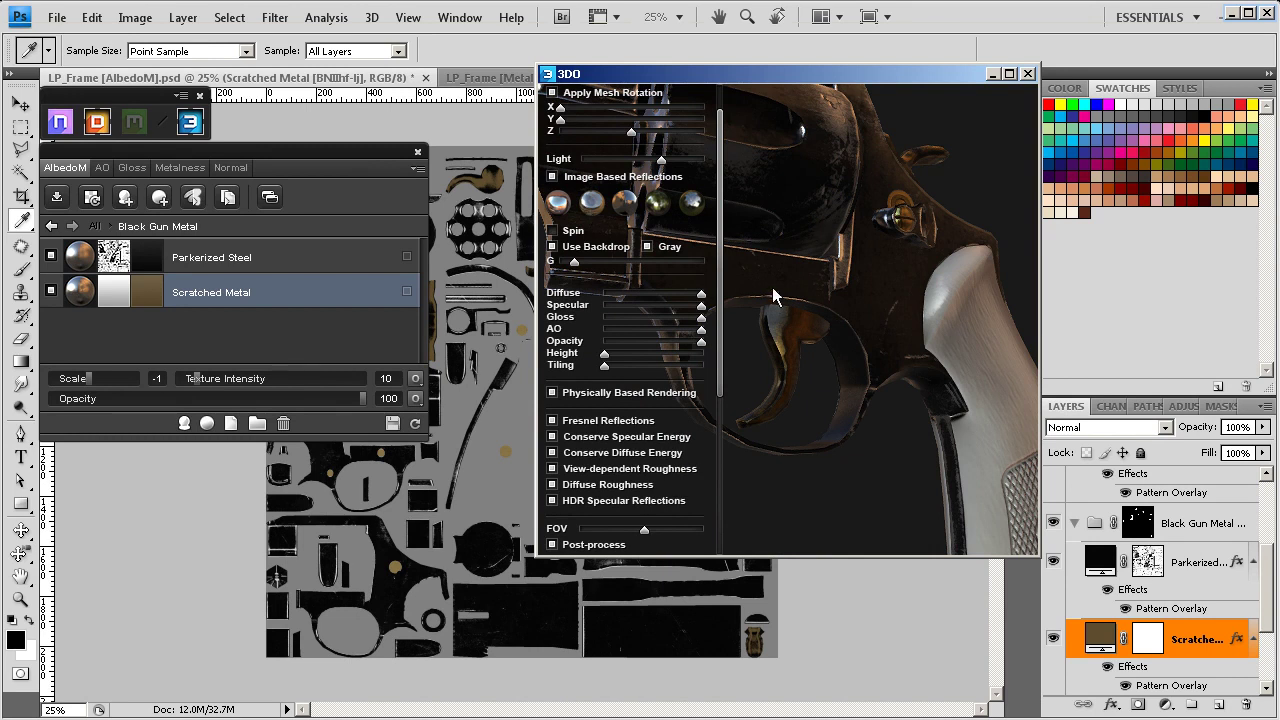
{"action": "key", "text": "space"}
{"action": "scroll", "coordinate": [755, 435], "scroll_direction": "up", "scroll_amount": 2}
{"action": "left_click_drag", "start_coordinate": [765, 425], "coordinate": [769, 336]}
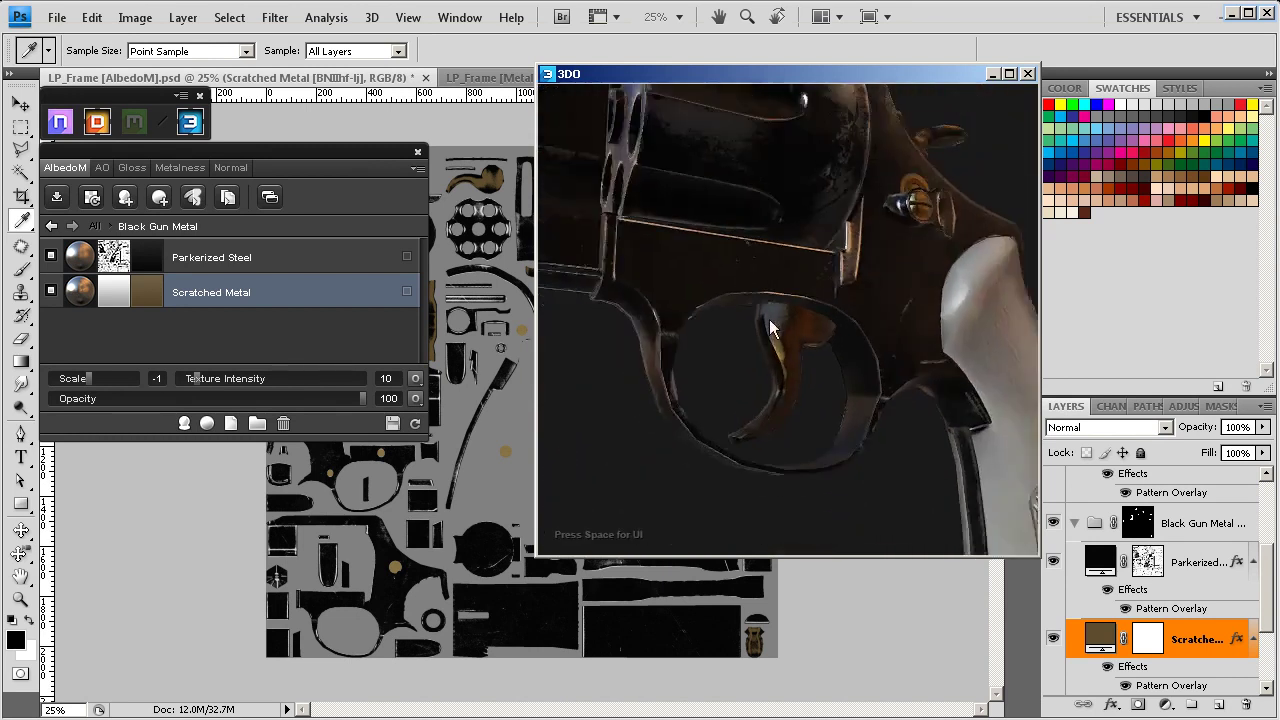
{"action": "scroll", "coordinate": [737, 392], "scroll_direction": "down", "scroll_amount": 5}
{"action": "left_click_drag", "start_coordinate": [757, 286], "coordinate": [783, 336]}
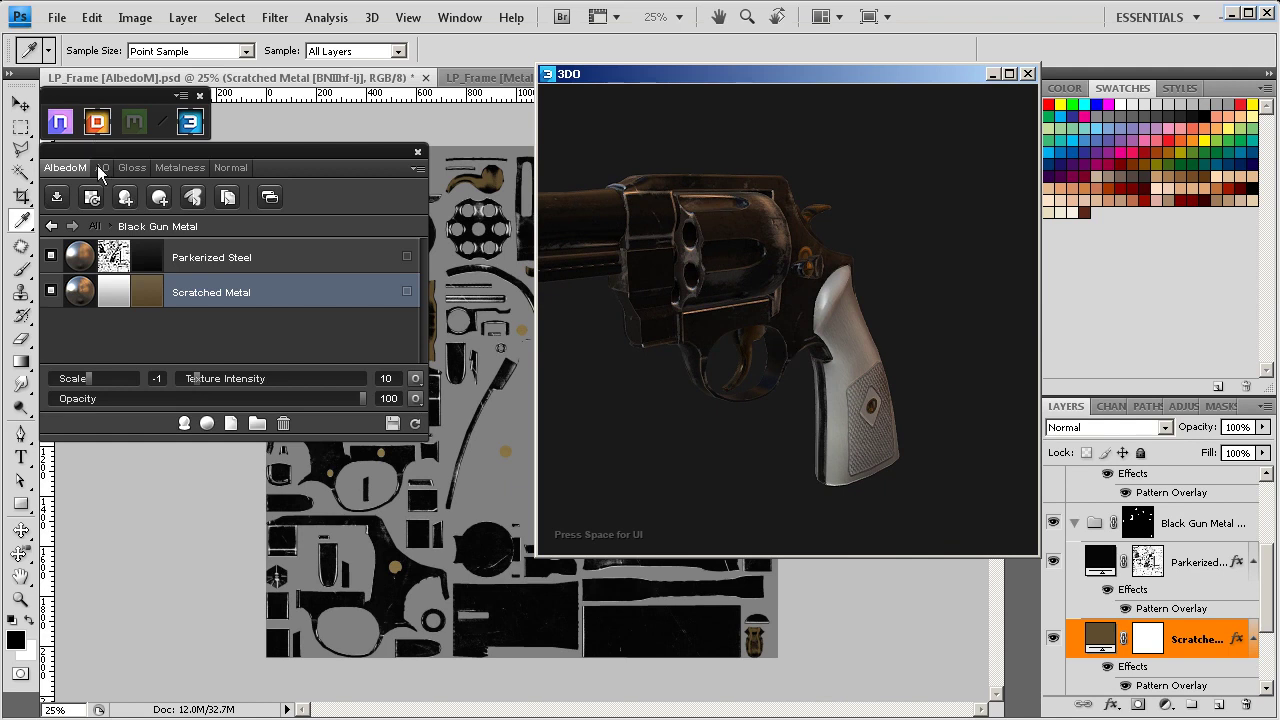
- Return to the full list of material groups and delete the redundant Steel group
{"action": "left_click", "coordinate": [51, 227]}
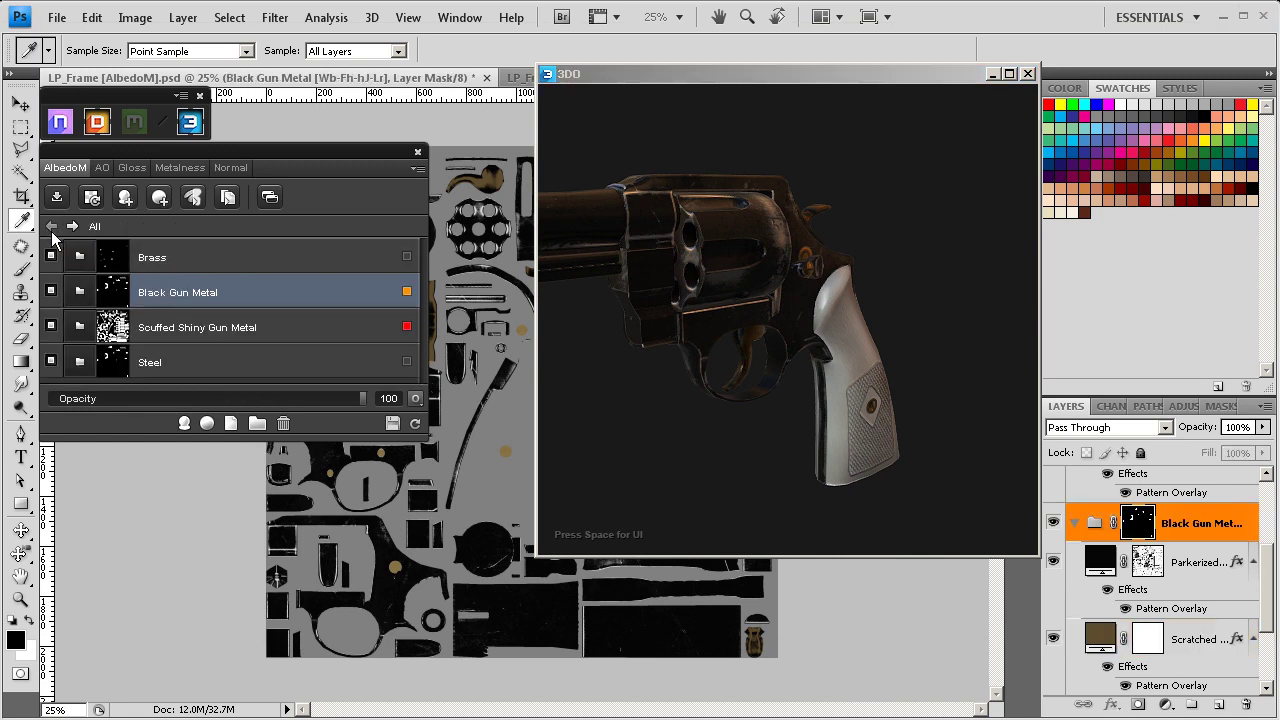
{"action": "left_click", "coordinate": [159, 262]}
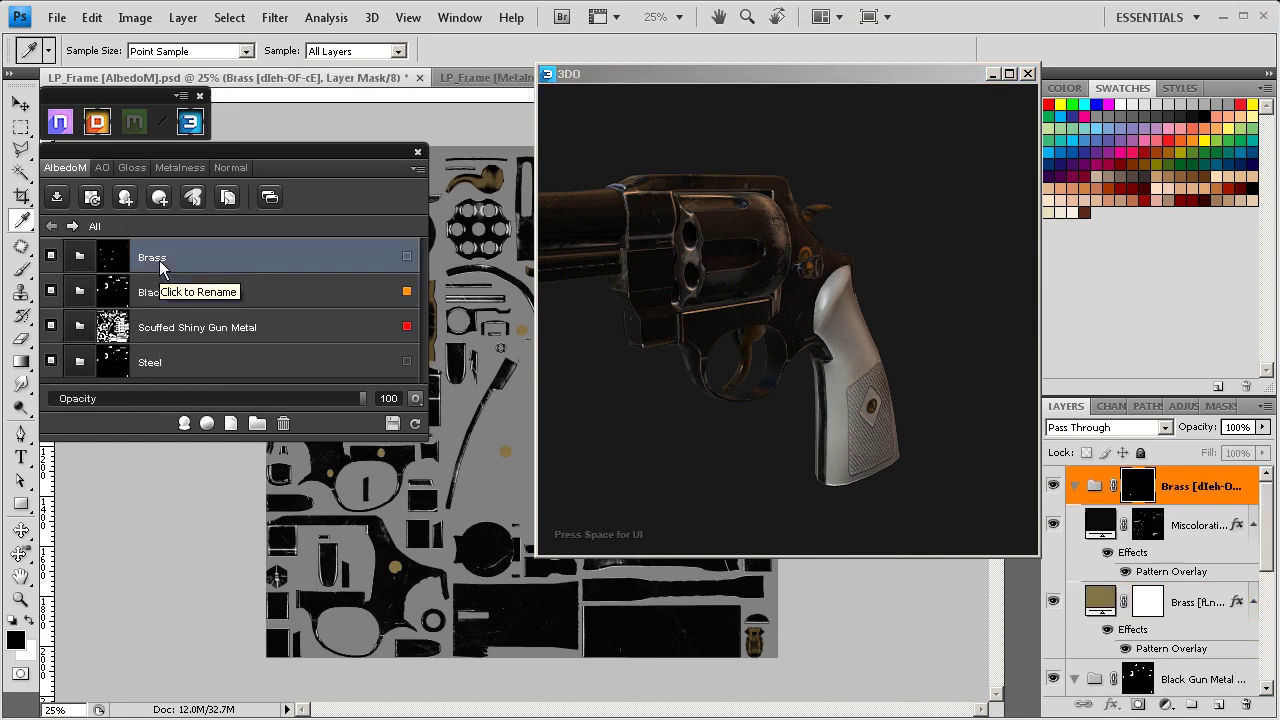
{"action": "left_click", "coordinate": [168, 362]}
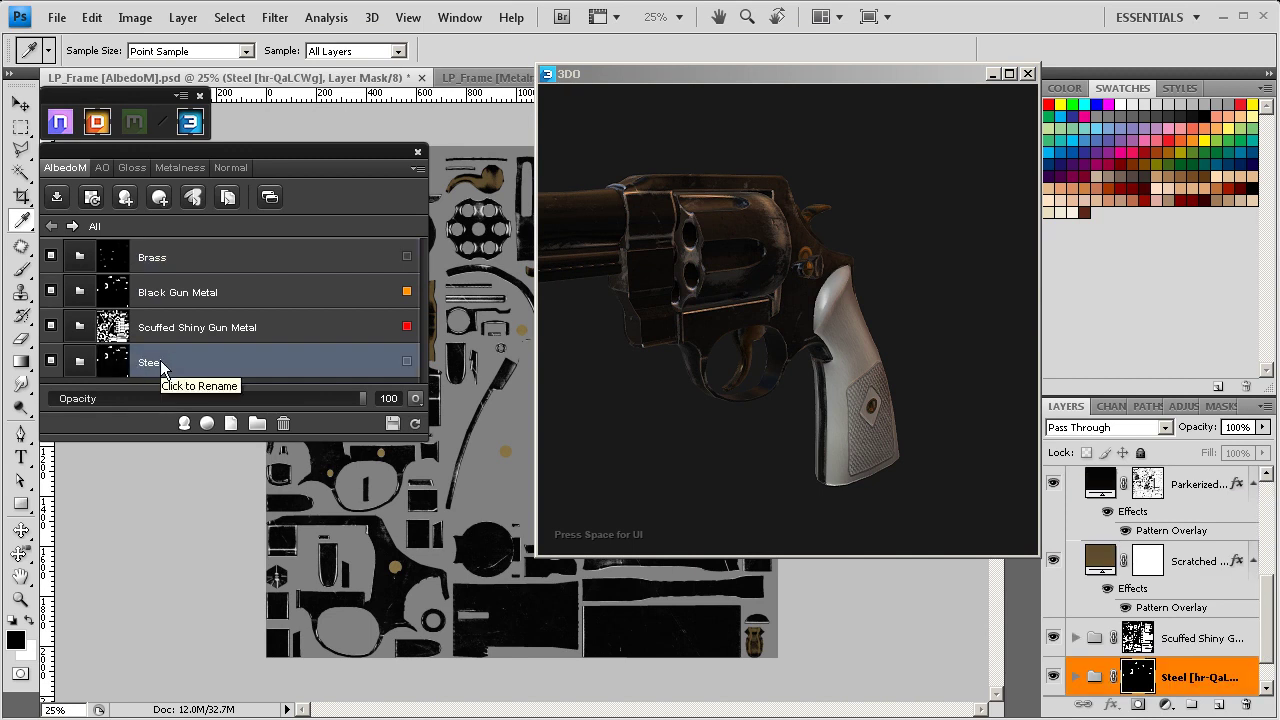
{"action": "left_click", "coordinate": [286, 423]}
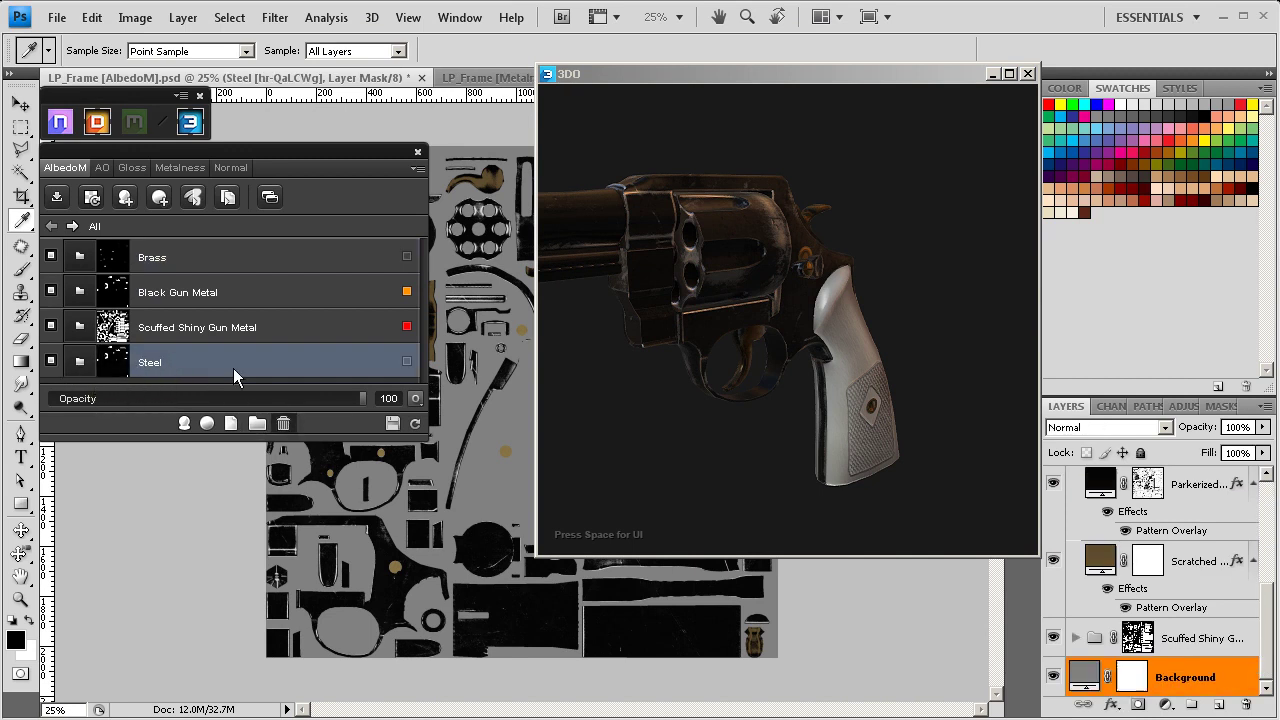